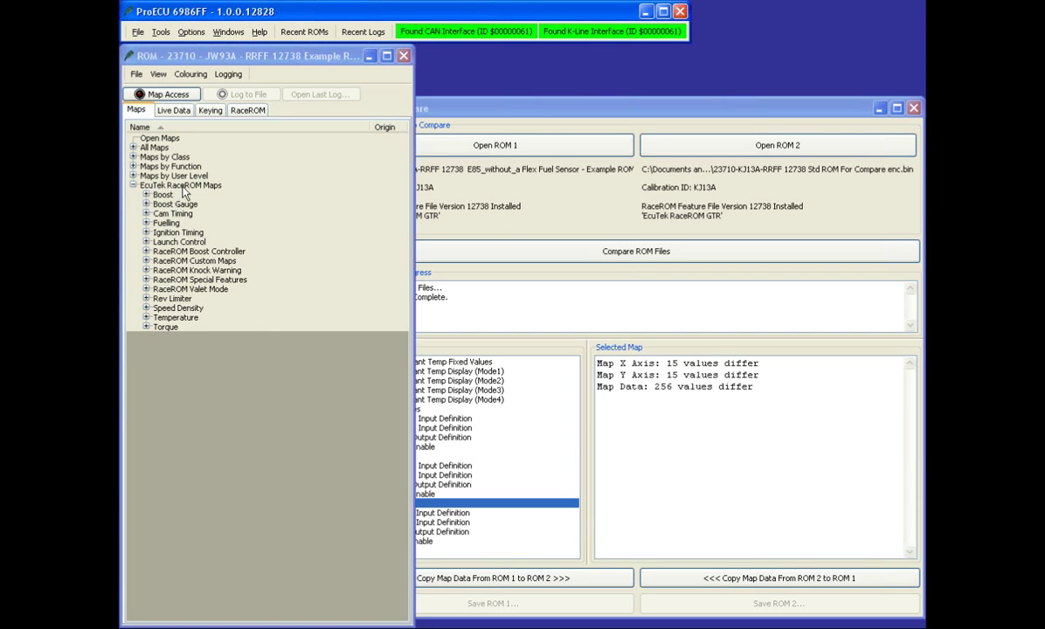
Step: Open the RaceROM Boost Controller Increment, Maximum and Minimum maps and widen their windows to show the full titles
{"action": "left_click", "coordinate": [147, 252]}
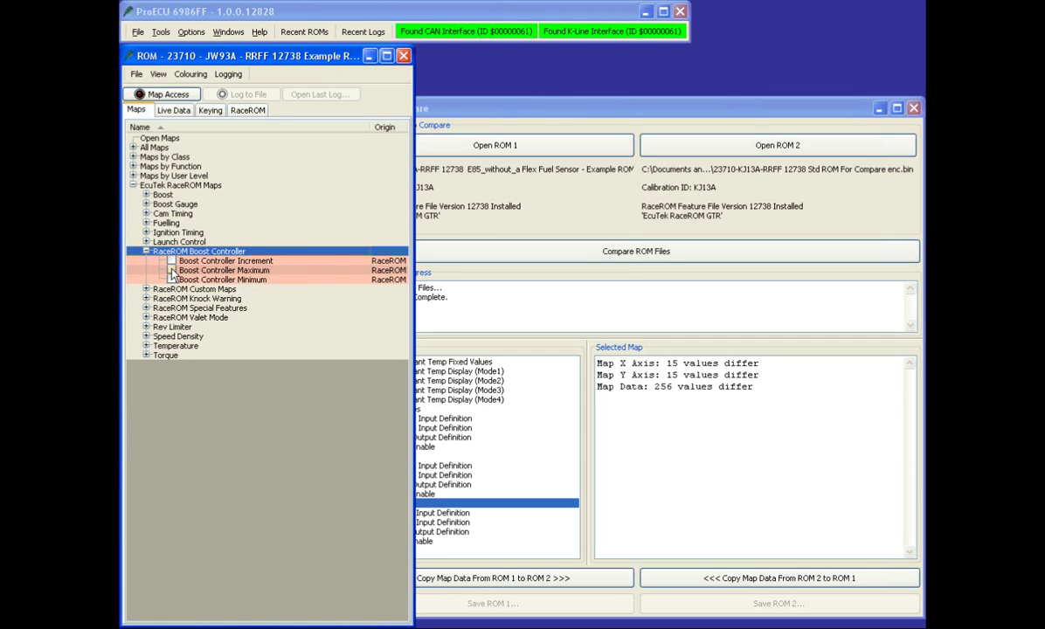
{"action": "left_click", "coordinate": [172, 260]}
{"action": "left_click", "coordinate": [171, 270]}
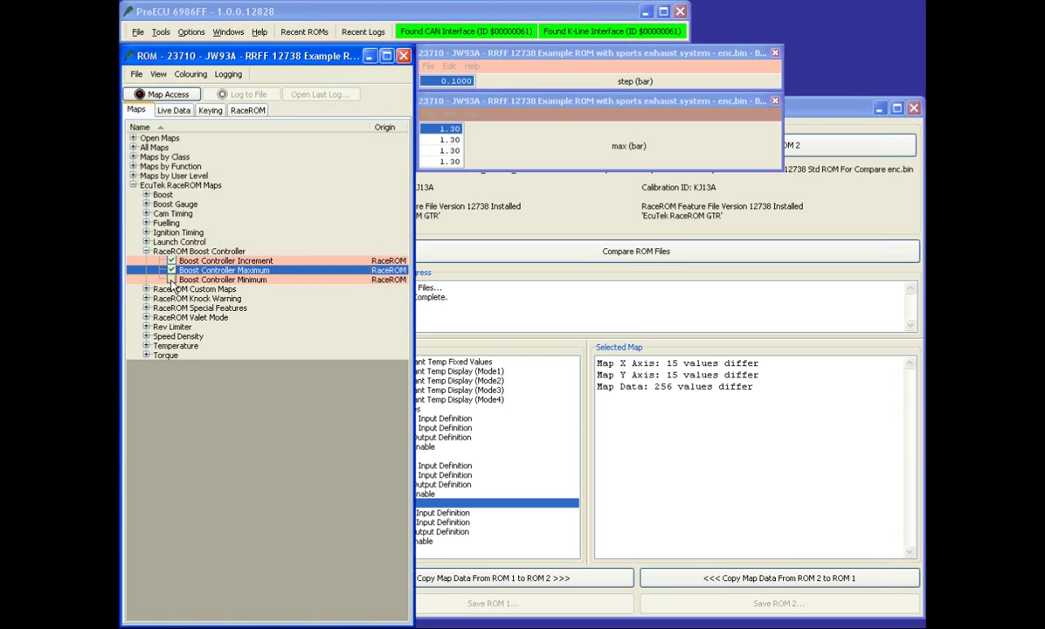
{"action": "left_click", "coordinate": [171, 280]}
{"action": "left_click_drag", "start_coordinate": [783, 76], "coordinate": [891, 72]}
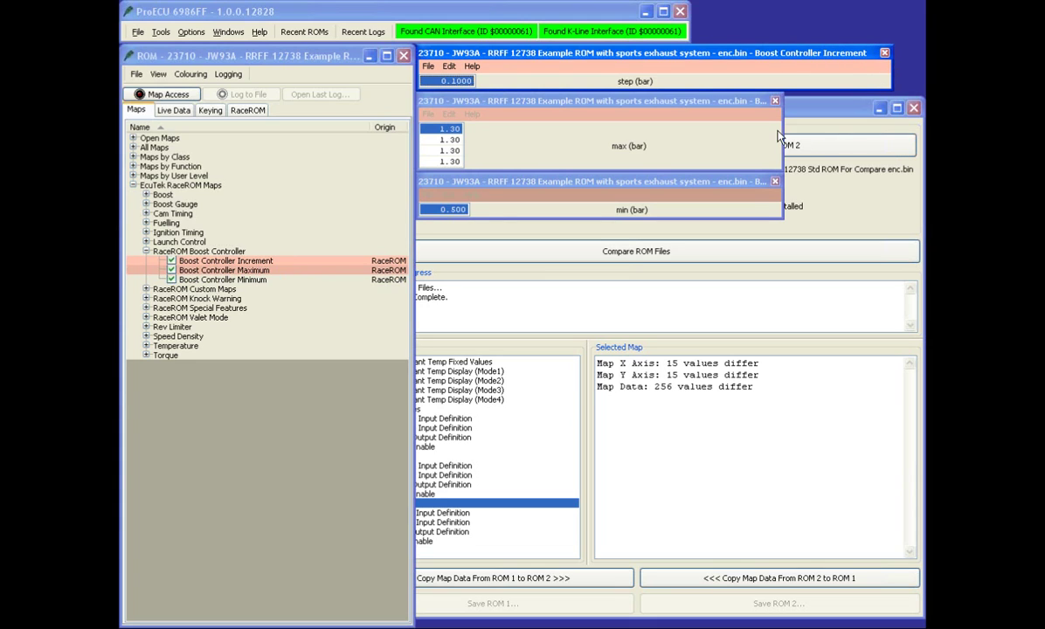
{"action": "left_click_drag", "start_coordinate": [783, 125], "coordinate": [889, 107]}
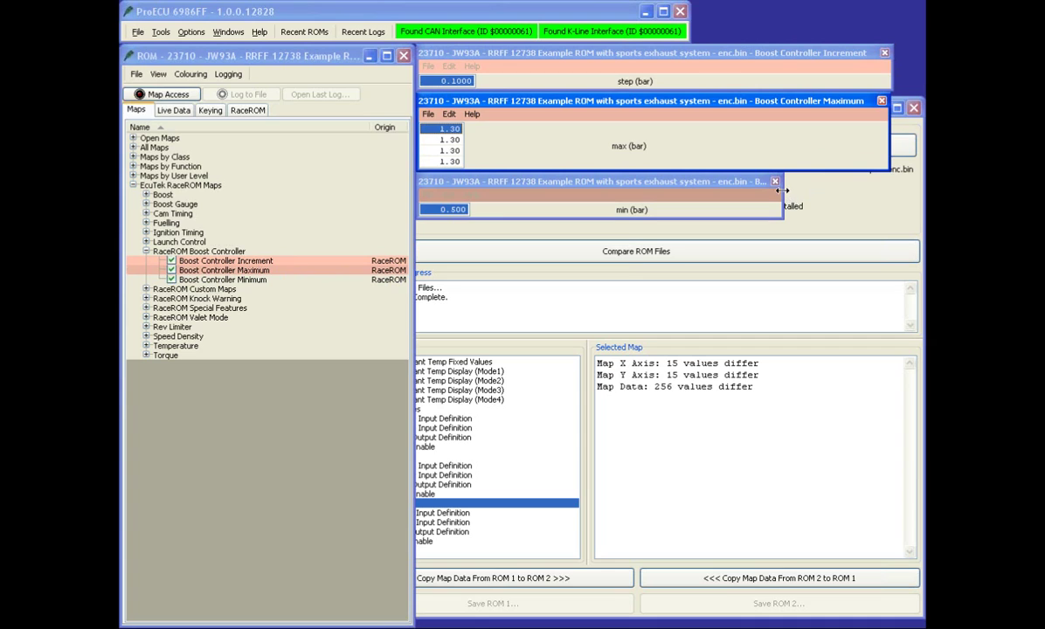
{"action": "left_click_drag", "start_coordinate": [783, 193], "coordinate": [886, 182]}
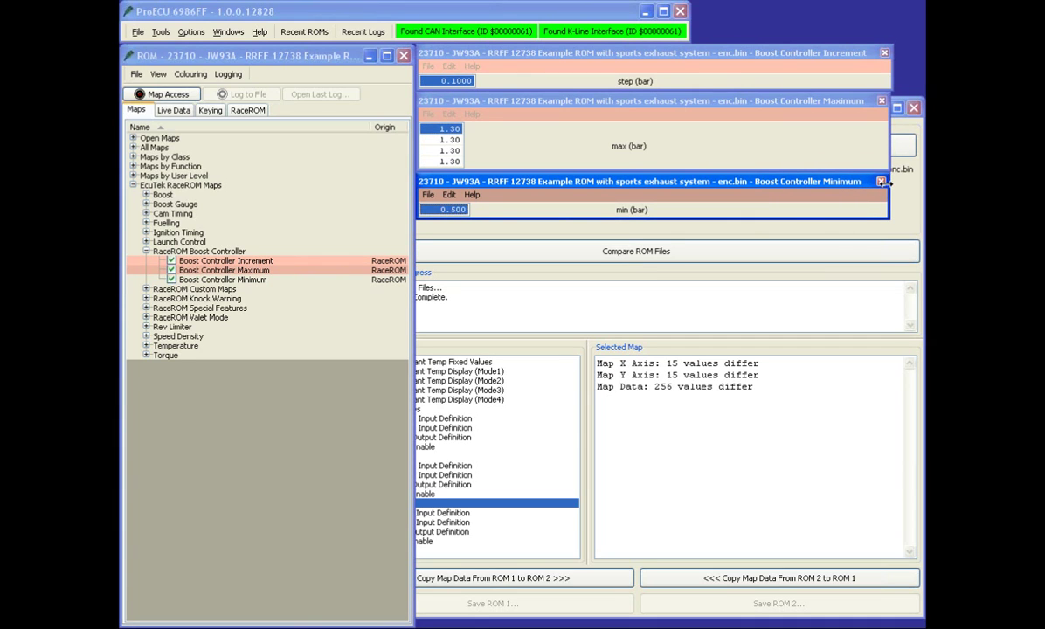
Step: Set the first Boost Controller Maximum value to 1.00 bar and interpolate all four values in 0.10 bar steps up to 1.30
{"action": "left_click", "coordinate": [493, 137]}
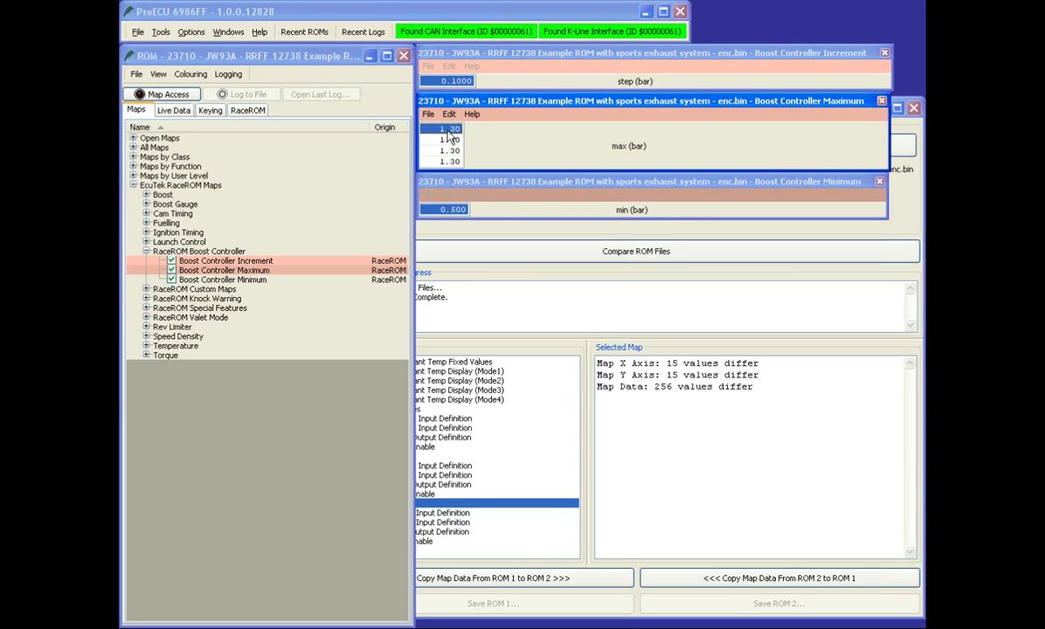
{"action": "double_click", "coordinate": [447, 130]}
{"action": "type", "text": "1"}
{"action": "key", "text": "Return"}
{"action": "left_click", "coordinate": [450, 139]}
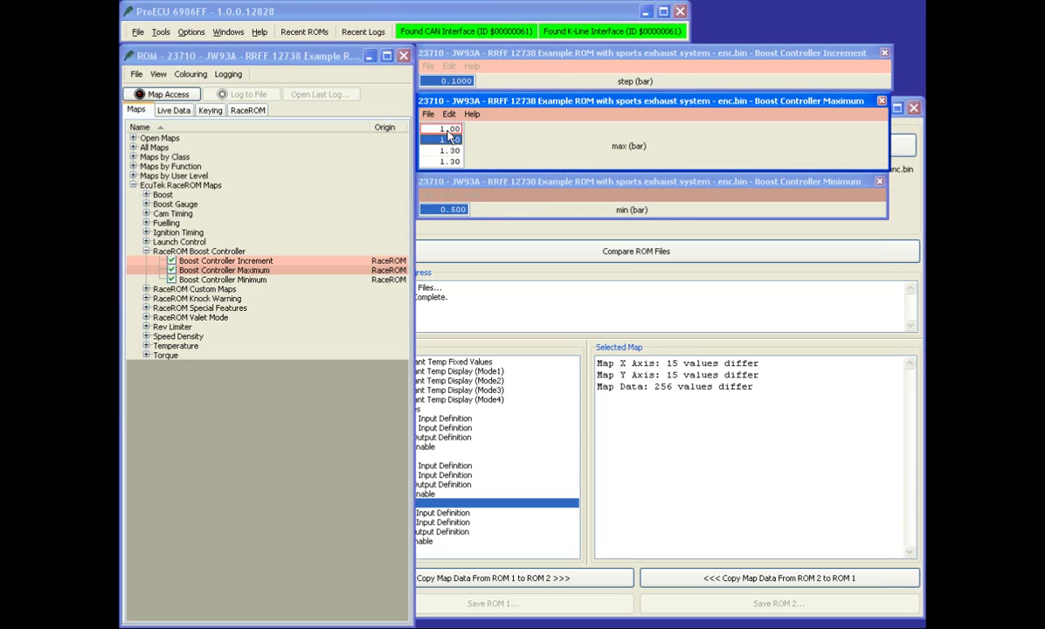
{"action": "key", "text": "Down"}
{"action": "key", "text": "Down"}
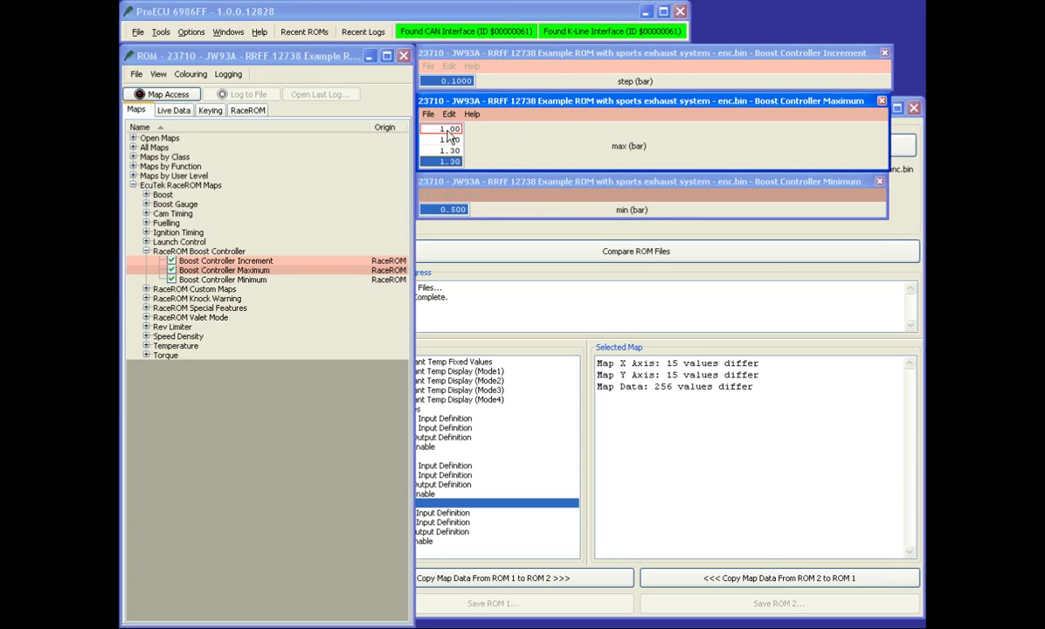
{"action": "key", "text": "shift+Up"}
{"action": "key", "text": "shift+Up"}
{"action": "key", "text": "shift+Up"}
{"action": "key", "text": "i"}
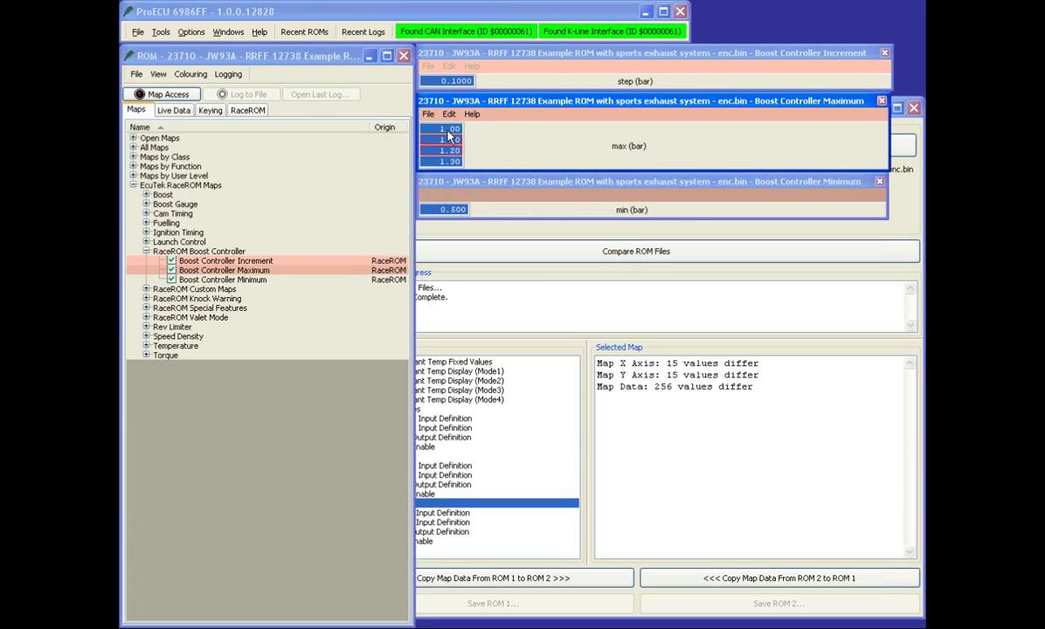
{"action": "key", "text": "Up"}
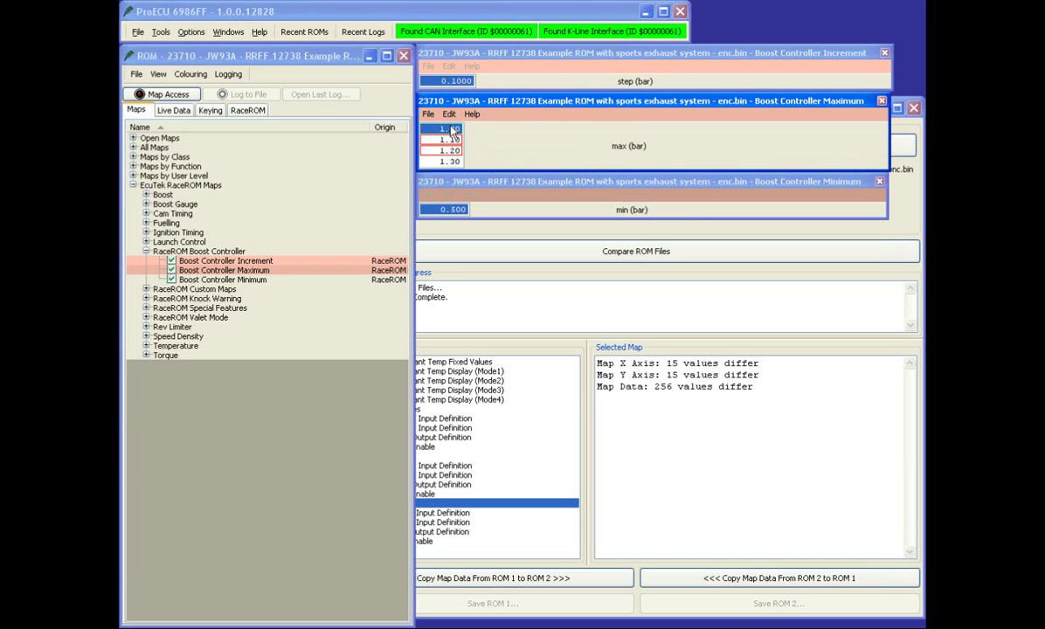
{"action": "left_click", "coordinate": [450, 141]}
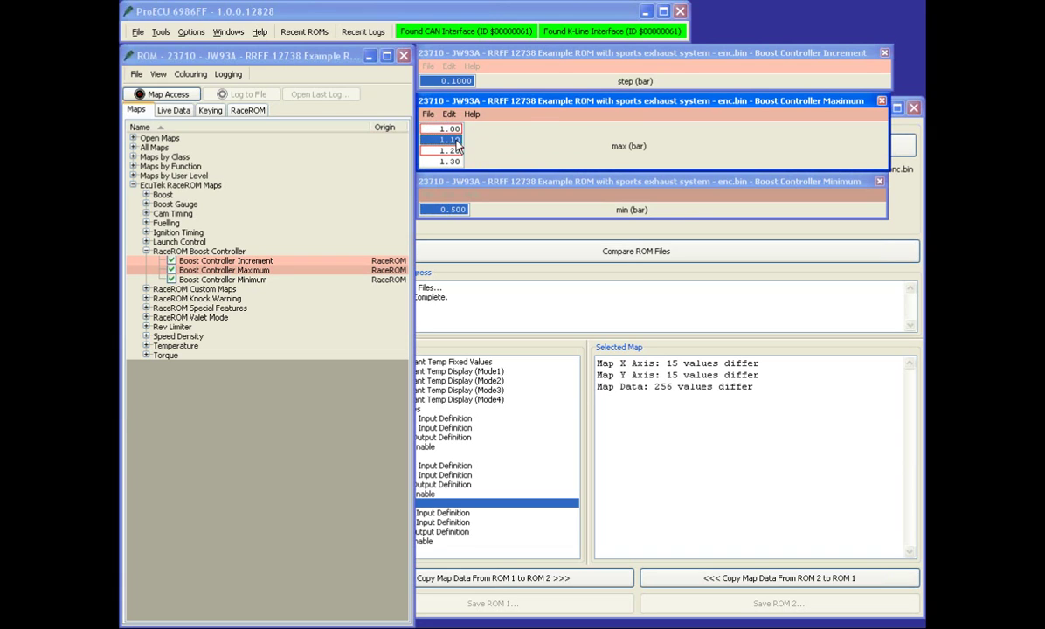
{"action": "left_click", "coordinate": [454, 153]}
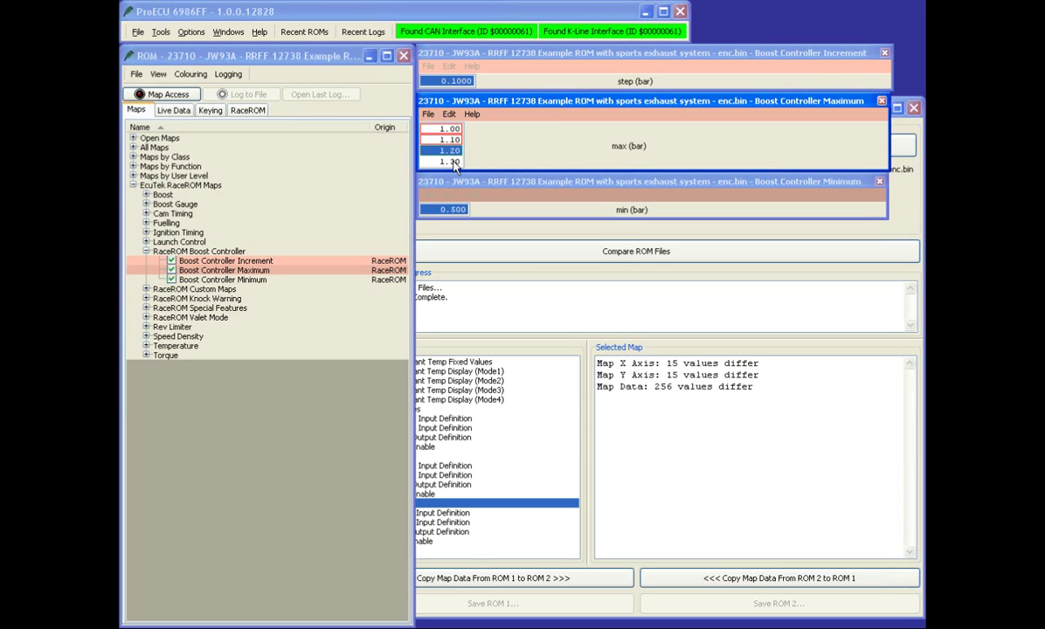
{"action": "left_click", "coordinate": [459, 163]}
{"action": "left_click", "coordinate": [430, 150]}
{"action": "left_click", "coordinate": [426, 161]}
Step: Fill all four Boost Controller Maximum values with 1.00 bar
{"action": "left_click", "coordinate": [450, 131], "text": "shift"}
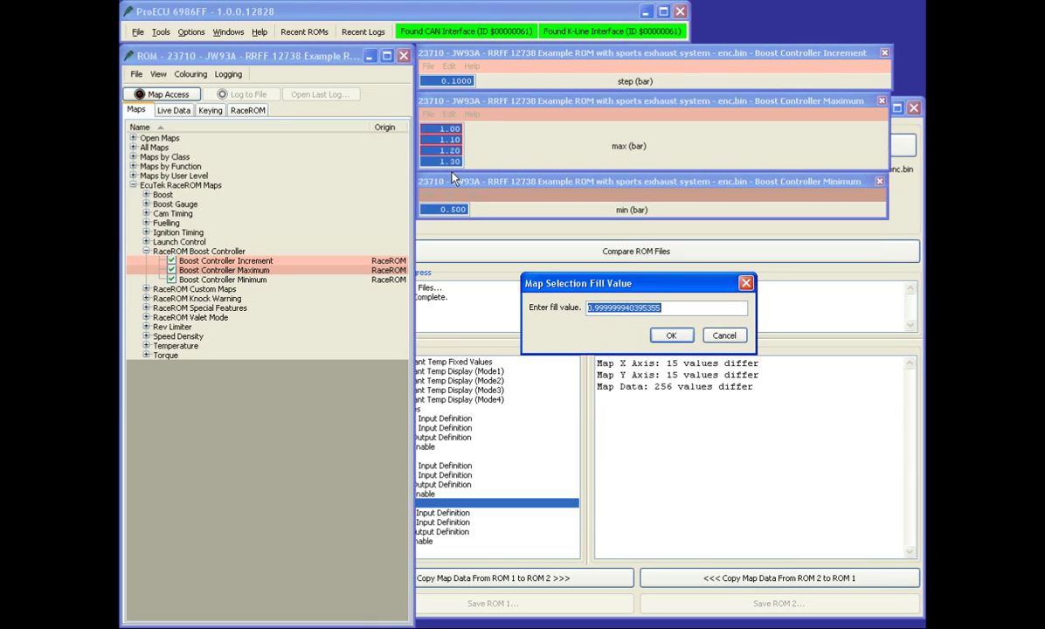
{"action": "type", "text": "f1.0"}
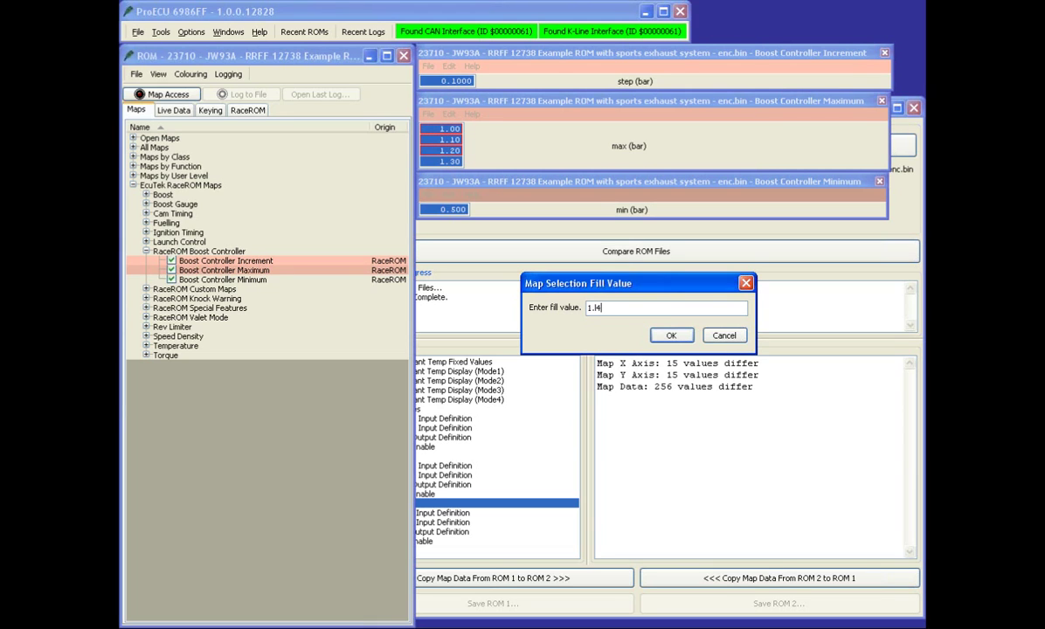
{"action": "key", "text": "BackSpace"}
{"action": "key", "text": "Return"}
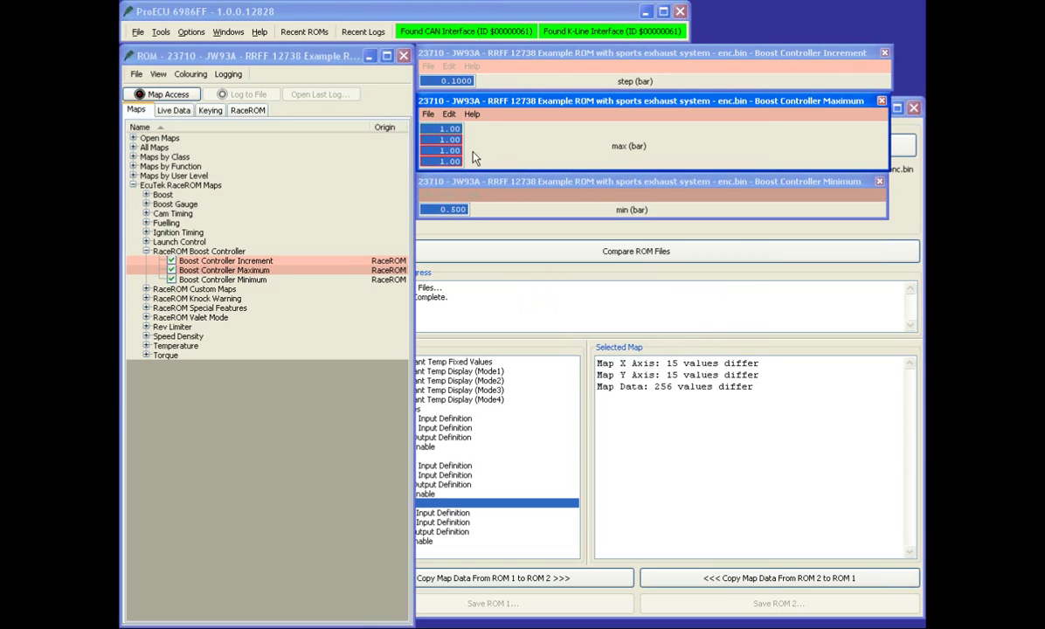
Step: Fill all four Boost Controller Maximum values with 1.4 bar
{"action": "type", "text": "f1.4"}
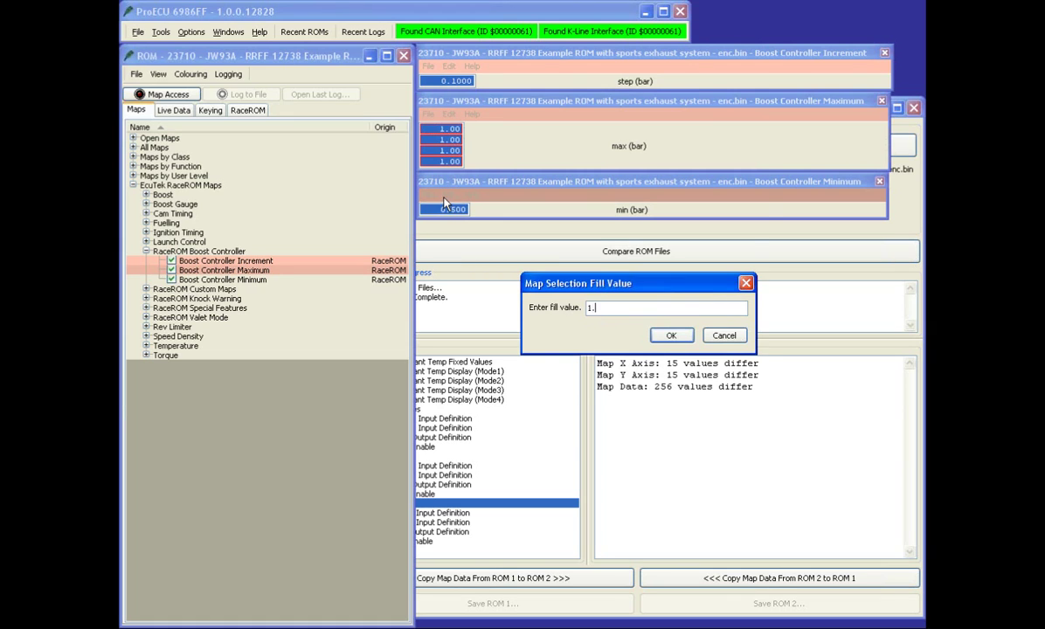
{"action": "key", "text": "Return"}
{"action": "left_click", "coordinate": [448, 128]}
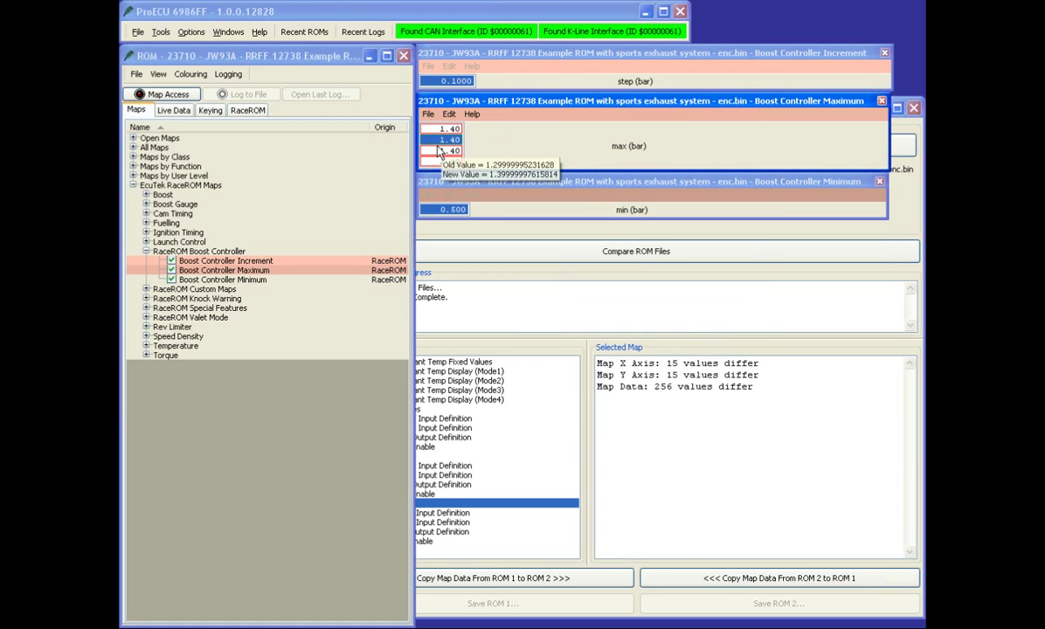
{"action": "mouse_move", "coordinate": [444, 149]}
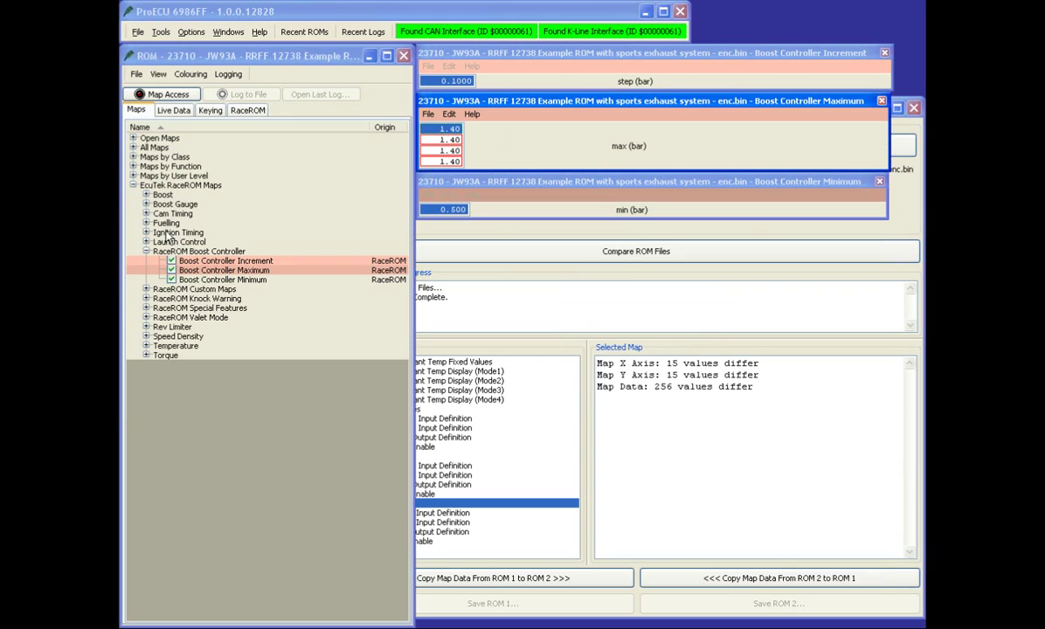
Step: Open the Boost Target map from the Boost group, make it more compact and place it below the boost controller windows
{"action": "left_click", "coordinate": [147, 195]}
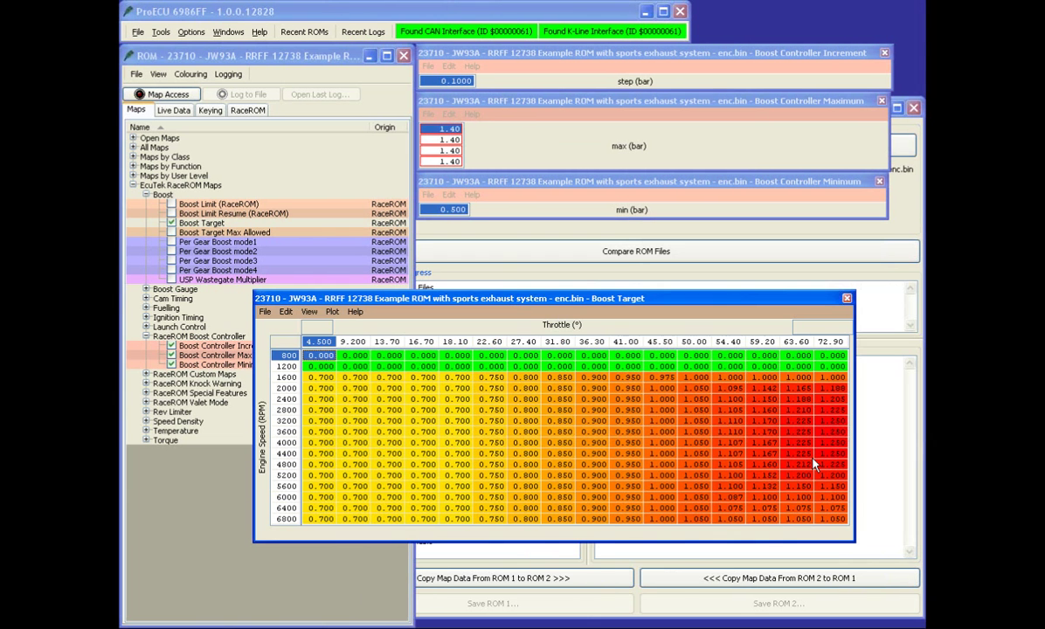
{"action": "left_click", "coordinate": [812, 461]}
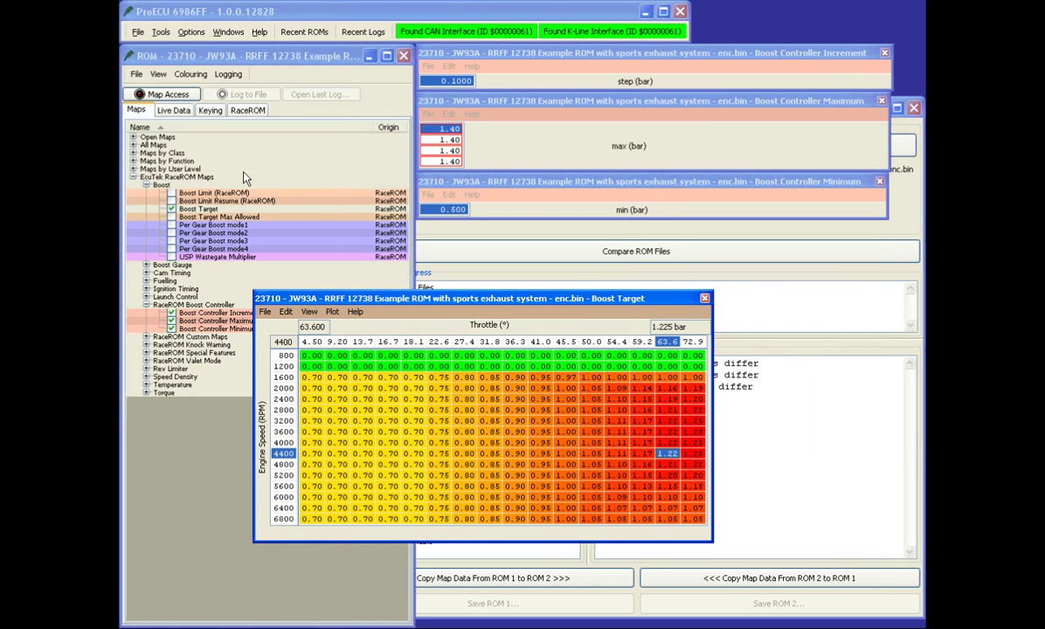
{"action": "left_click", "coordinate": [253, 171]}
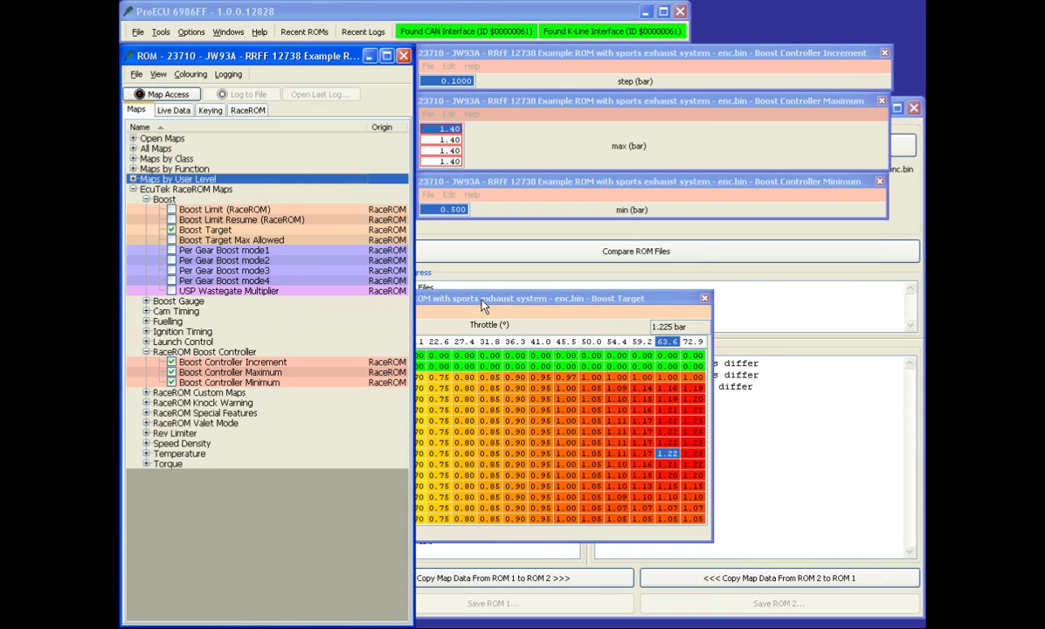
{"action": "left_click_drag", "start_coordinate": [484, 302], "coordinate": [646, 240]}
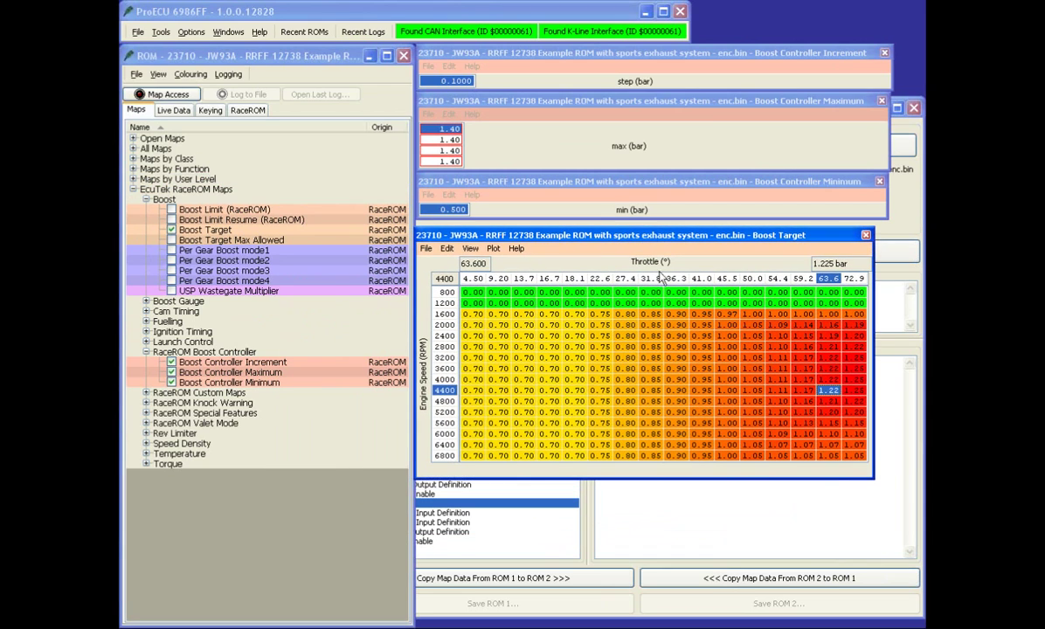
Step: Compare the Boost Target values in the 72.9° throttle column from 3600 to 6800 RPM with the Boost Controller Maximum values
{"action": "left_click", "coordinate": [854, 380]}
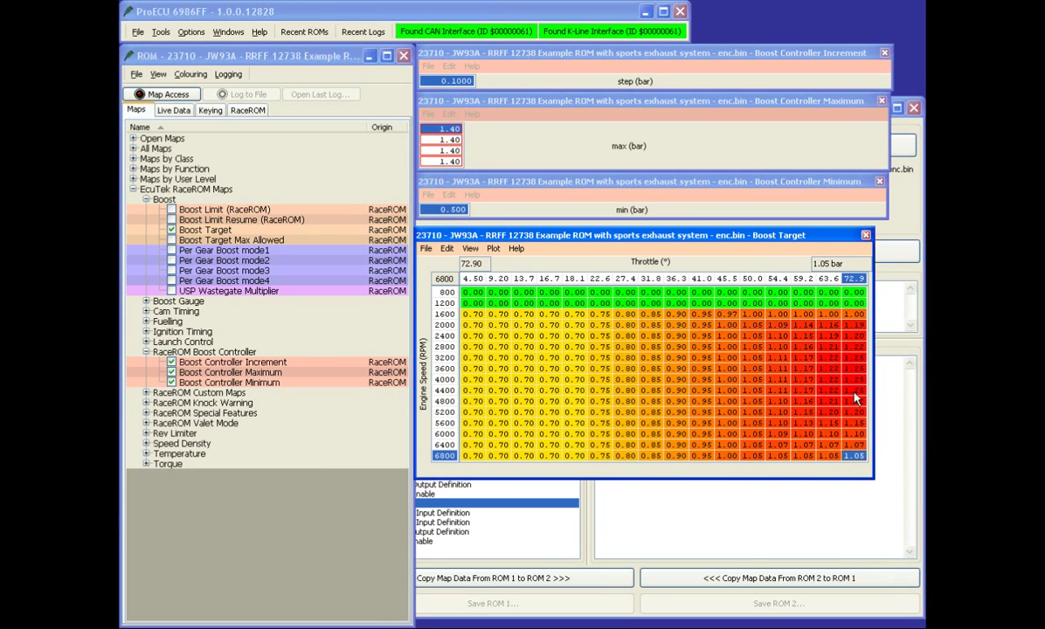
{"action": "left_click", "coordinate": [530, 118]}
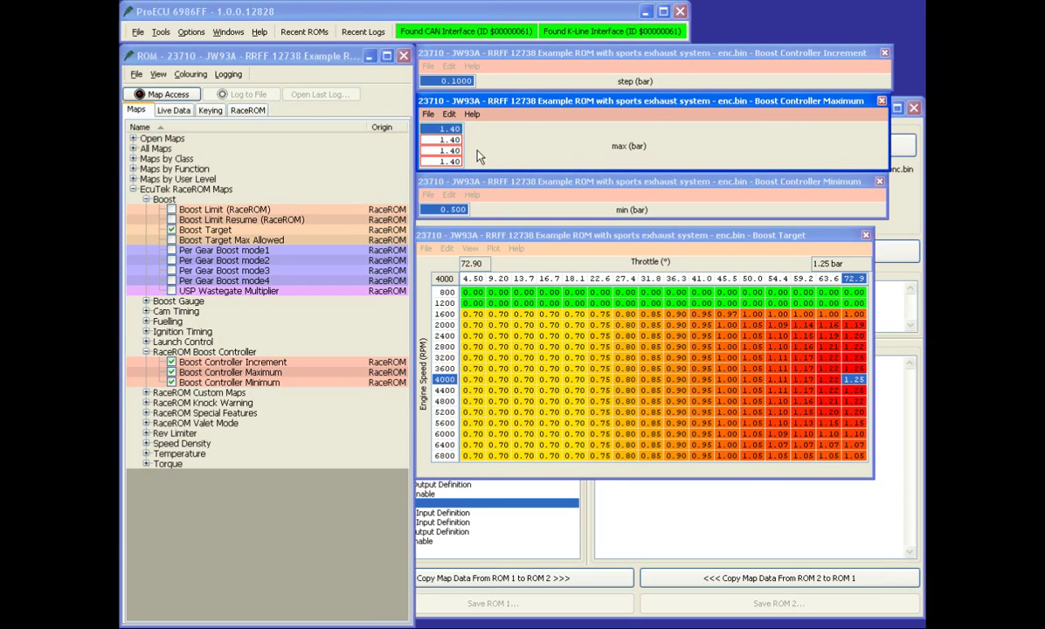
{"action": "mouse_move", "coordinate": [458, 153]}
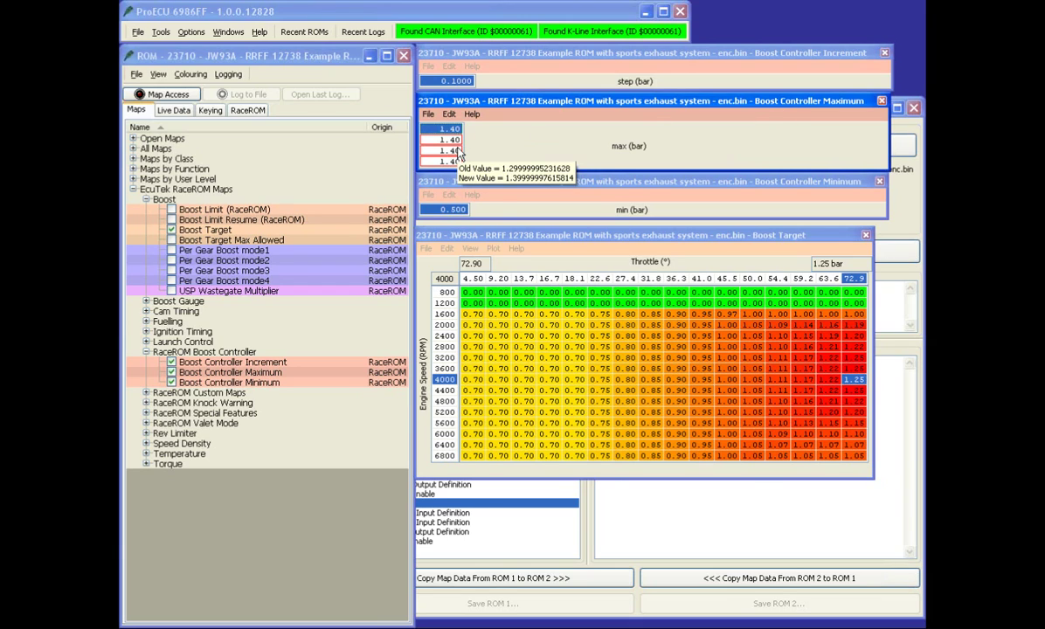
{"action": "left_click", "coordinate": [856, 370]}
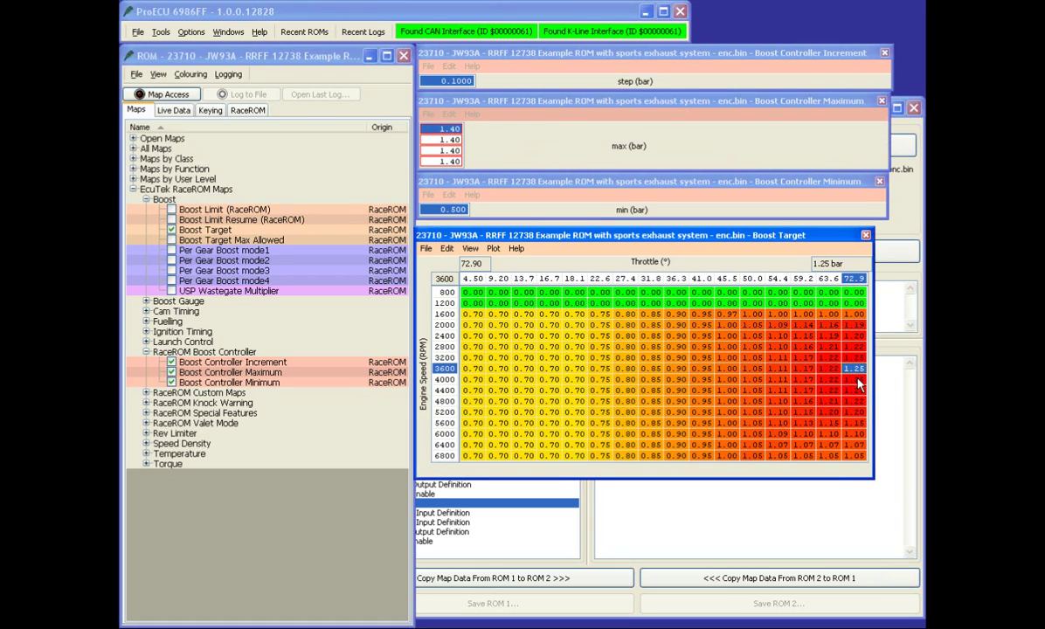
{"action": "left_click", "coordinate": [851, 455]}
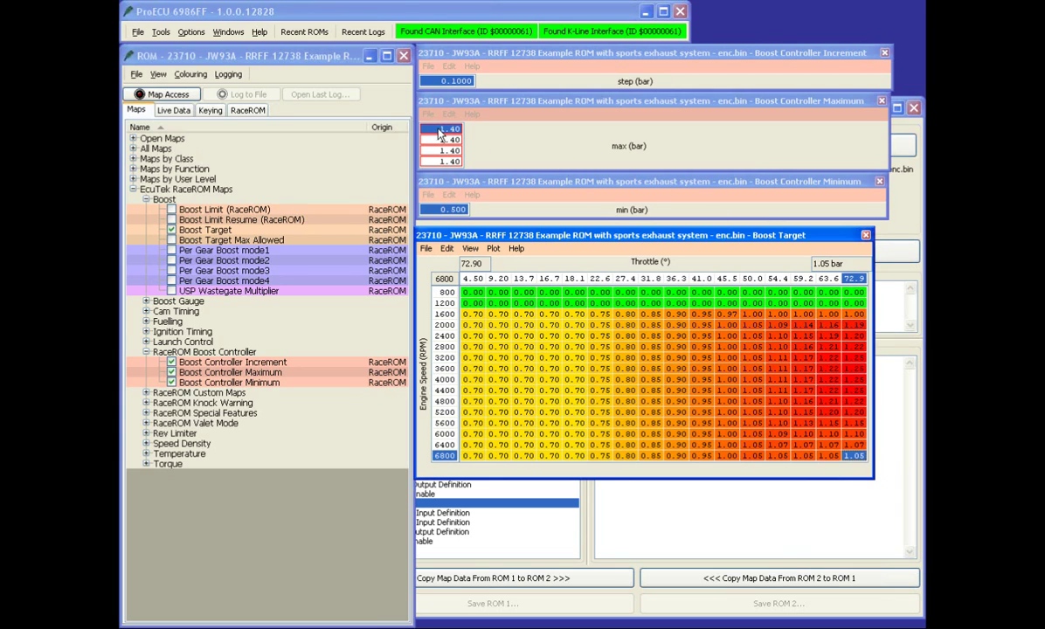
Step: Set all four Boost Controller Maximum values to 0.9 bar
{"action": "left_click_drag", "start_coordinate": [440, 131], "coordinate": [441, 163]}
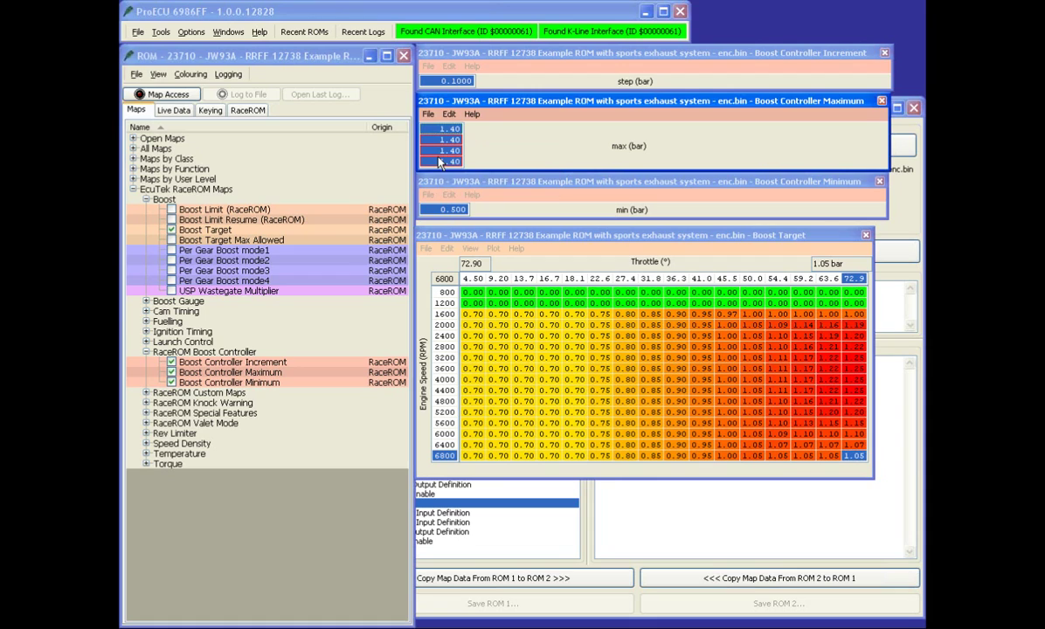
{"action": "key", "text": "equal"}
{"action": "type", "text": "0.9"}
{"action": "key", "text": "Return"}
{"action": "mouse_move", "coordinate": [455, 153]}
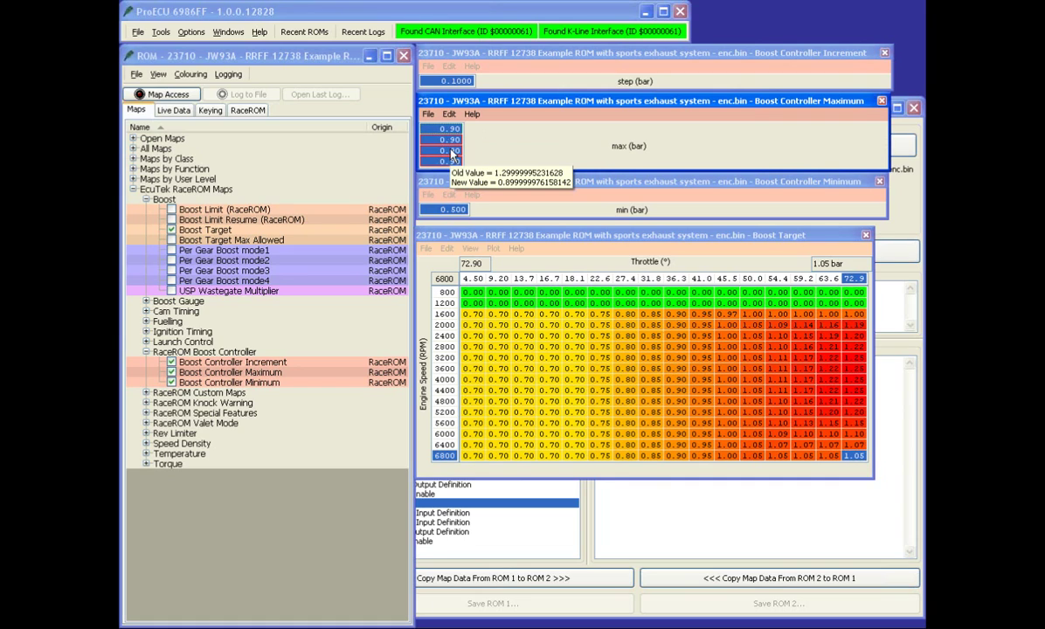
Step: Check the Boost Target at 3600 RPM and 72.9° throttle against the Boost Controller Maximum and Minimum maps
{"action": "left_click", "coordinate": [854, 369]}
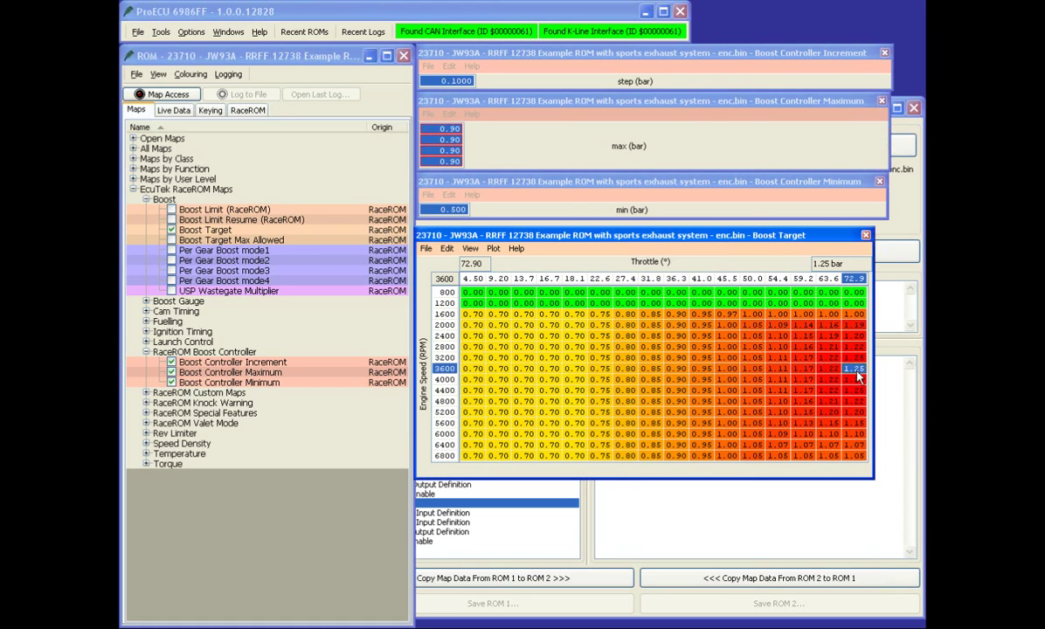
{"action": "left_click", "coordinate": [503, 142]}
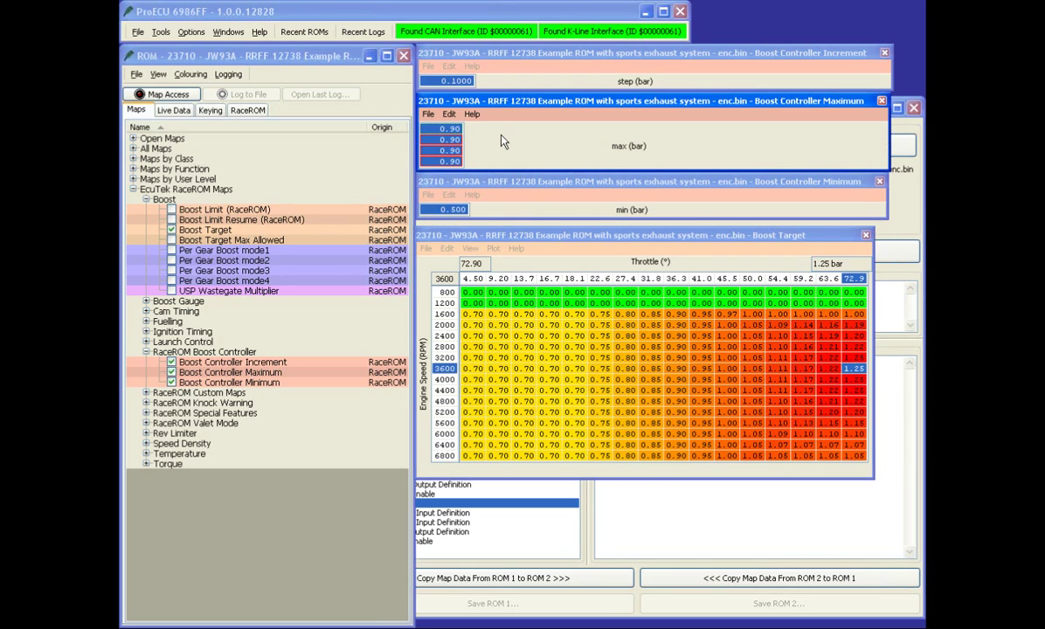
{"action": "left_click", "coordinate": [639, 206]}
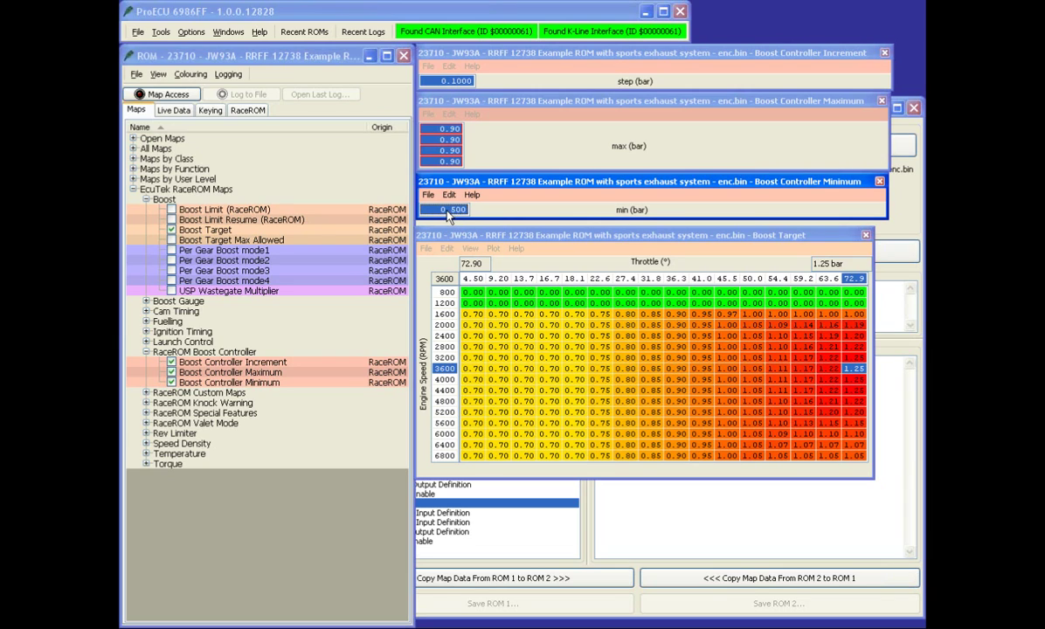
Step: Close the Boost Controller Minimum map and move the Maximum and Increment windows down closer to the Boost Target map
{"action": "left_click", "coordinate": [879, 181]}
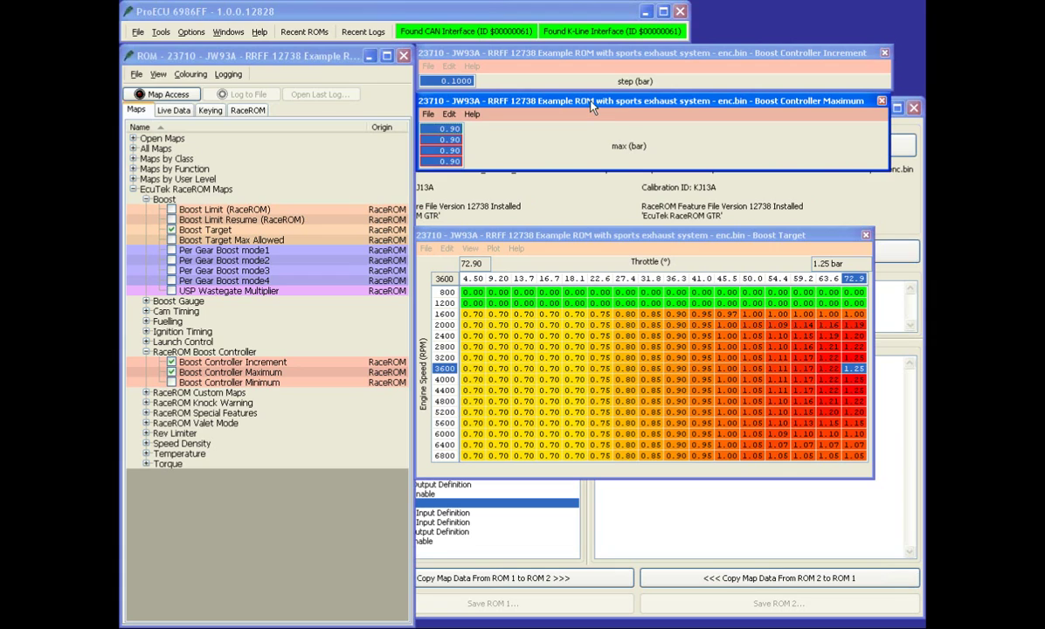
{"action": "left_click_drag", "start_coordinate": [593, 105], "coordinate": [570, 142]}
{"action": "left_click", "coordinate": [734, 74]}
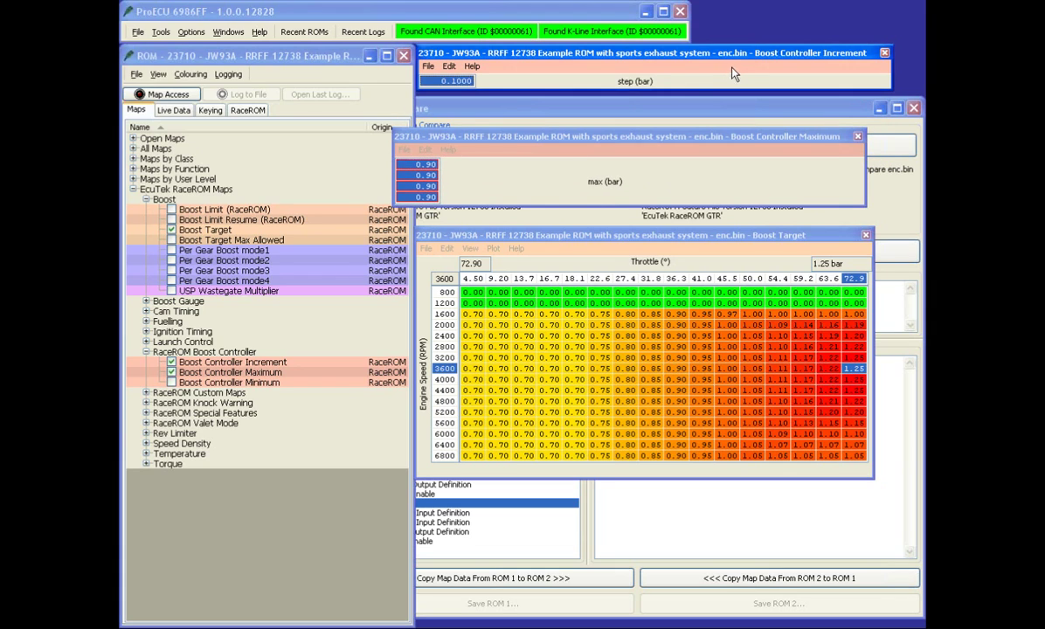
{"action": "left_click_drag", "start_coordinate": [718, 55], "coordinate": [671, 81]}
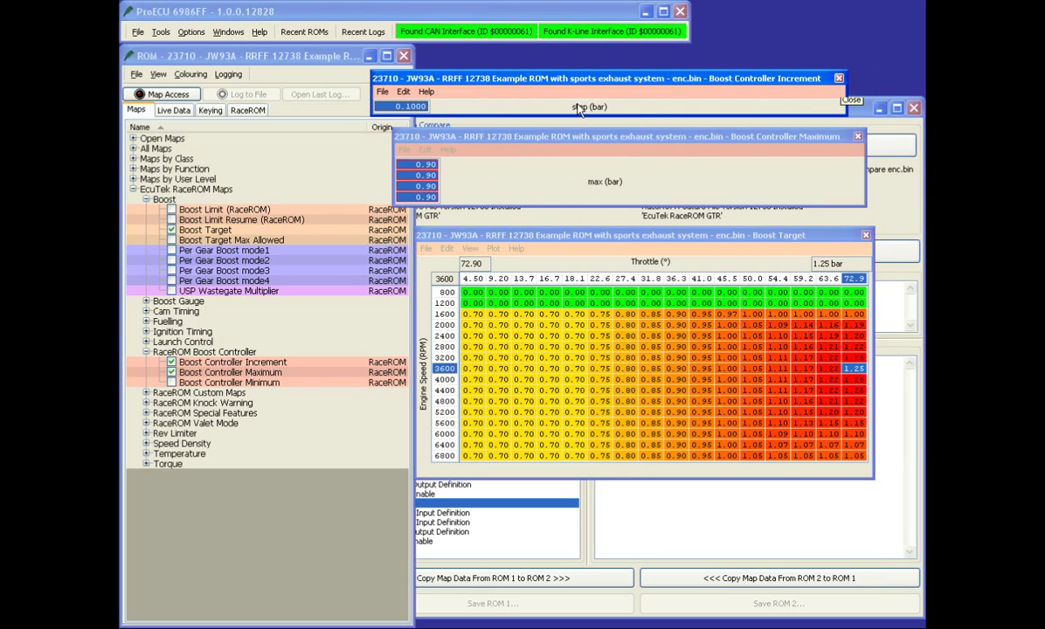
Step: Close the Boost Controller Increment map and move the Boost Controller Maximum and Boost Target windows up close together
{"action": "left_click", "coordinate": [839, 79]}
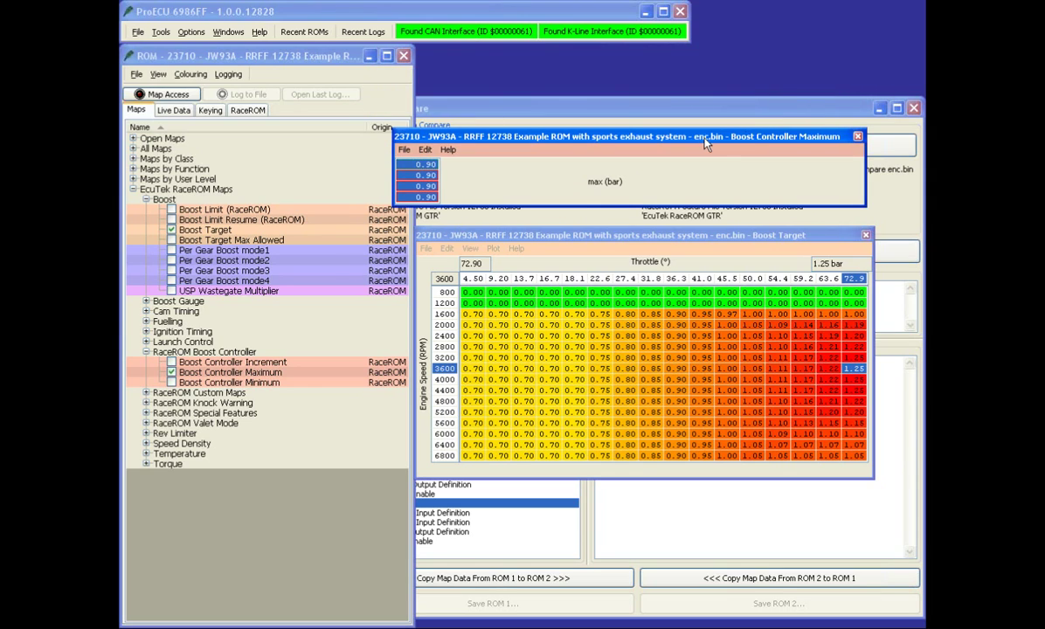
{"action": "left_click_drag", "start_coordinate": [657, 131], "coordinate": [621, 91]}
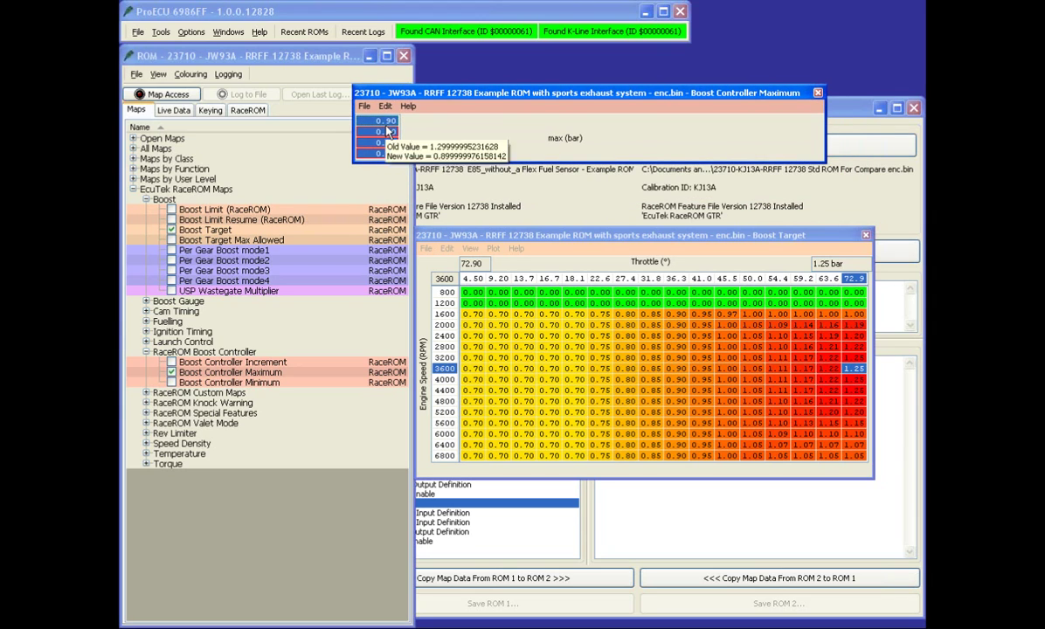
{"action": "left_click_drag", "start_coordinate": [699, 242], "coordinate": [628, 188]}
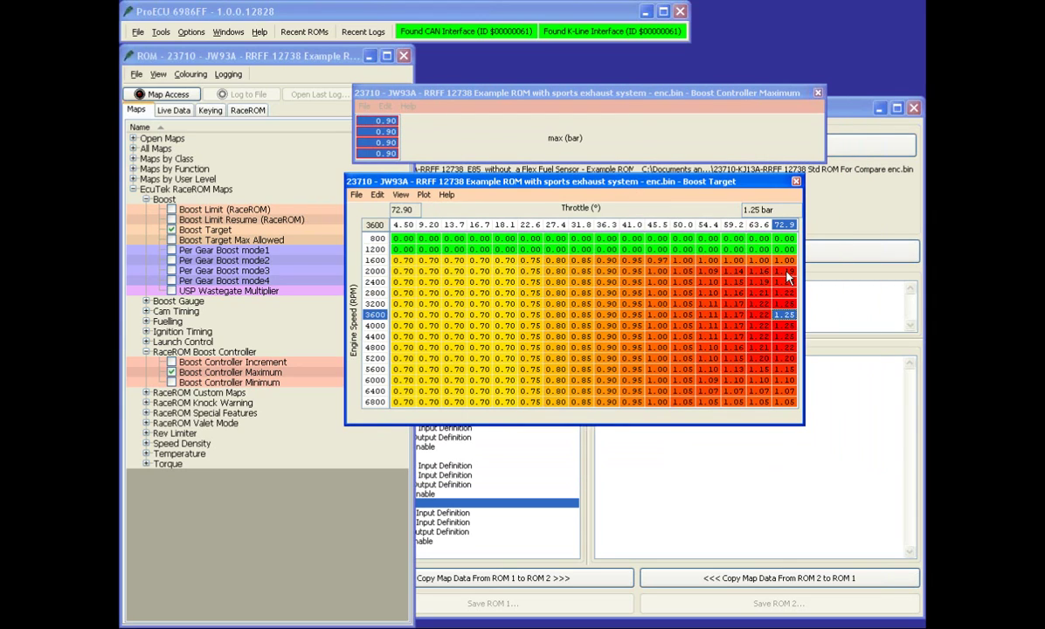
Step: Fill the Boost Target map with 1.5 bar in the 72.9° throttle column from 2800 to 5600 RPM
{"action": "left_click_drag", "start_coordinate": [784, 293], "coordinate": [783, 374]}
{"action": "type", "text": "f."}
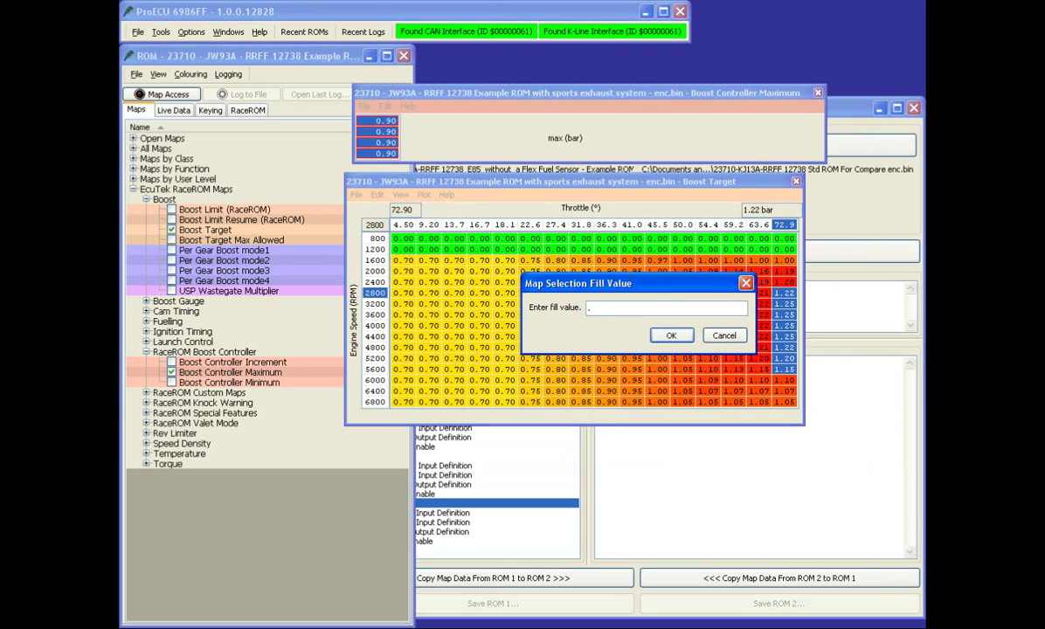
{"action": "key", "text": "Return"}
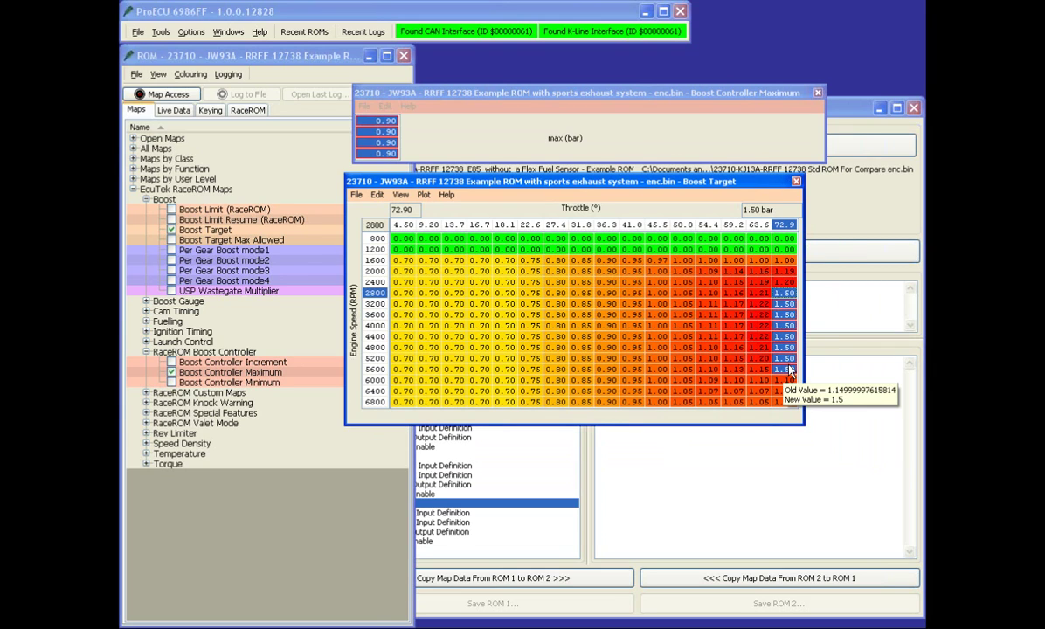
Step: Fill the Boost Target at 72.9° from 6000 to 6800 RPM with 1.3 bar and interpolate horizontally across 45.5–72.9° from 2400 to 6800 RPM
{"action": "left_click_drag", "start_coordinate": [784, 380], "coordinate": [789, 416]}
{"action": "key", "text": "ctrl+f"}
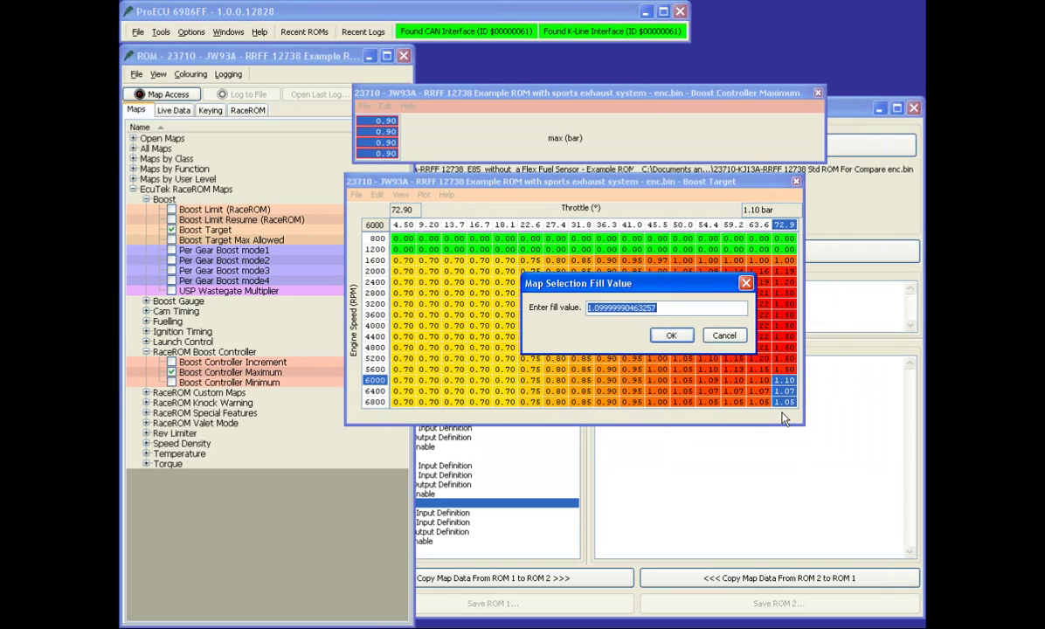
{"action": "type", "text": "1.3"}
{"action": "key", "text": "Return"}
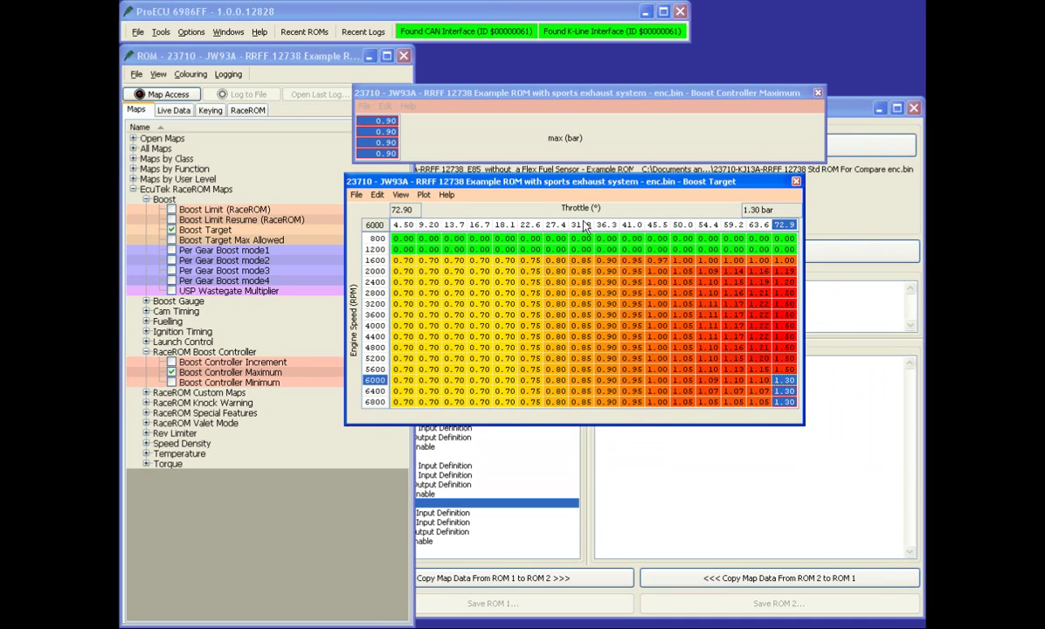
{"action": "left_click_drag", "start_coordinate": [658, 284], "coordinate": [783, 416]}
{"action": "key", "text": "ctrl+h"}
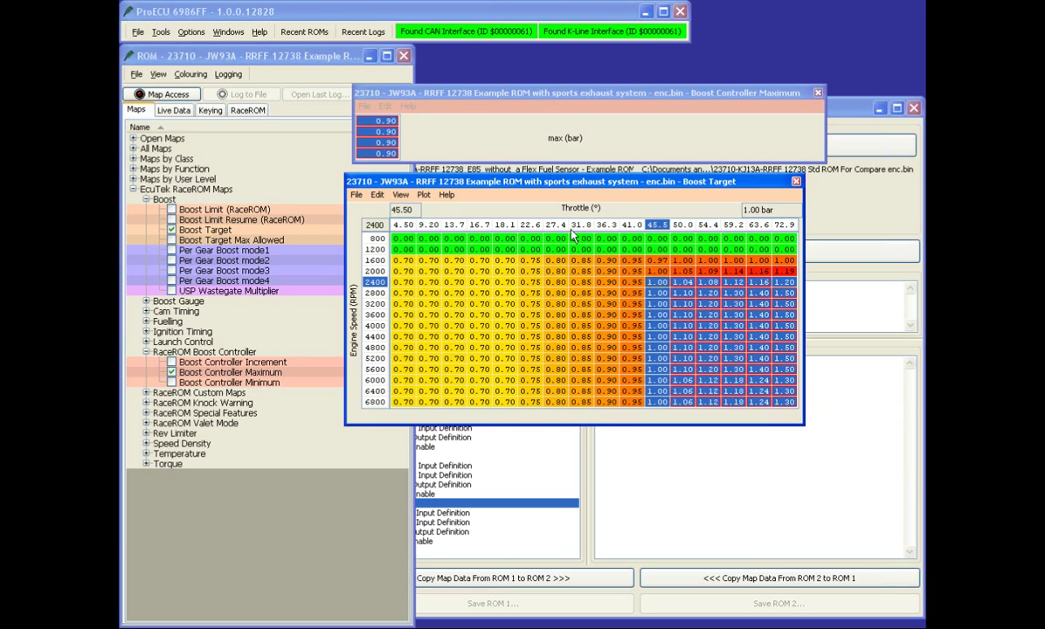
Step: Recolour the Boost Target map on shape and show its 3D surface plot
{"action": "left_click", "coordinate": [402, 196]}
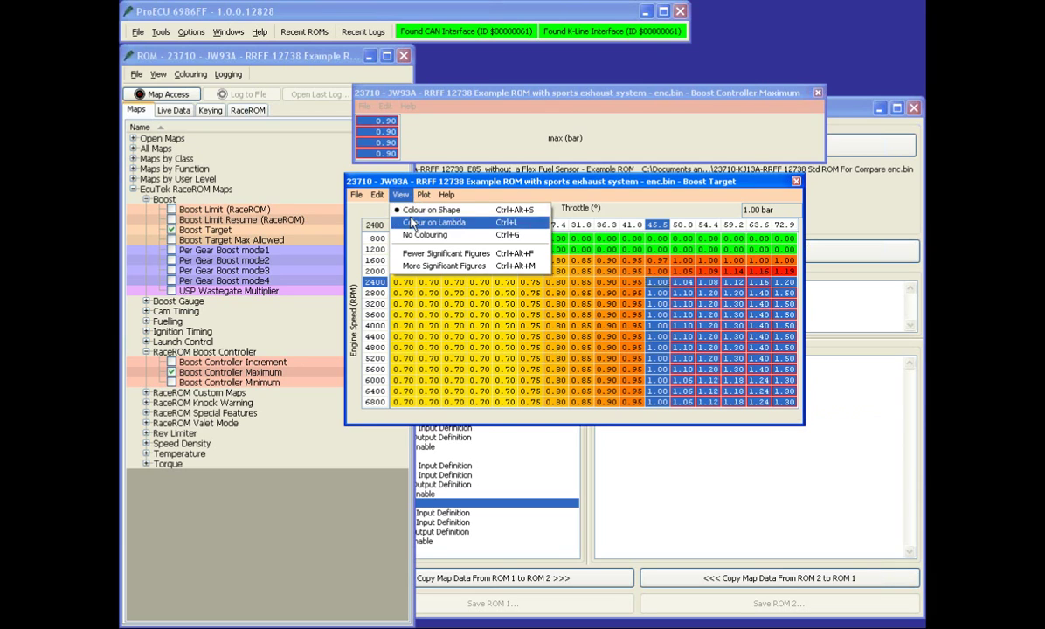
{"action": "left_click", "coordinate": [432, 210]}
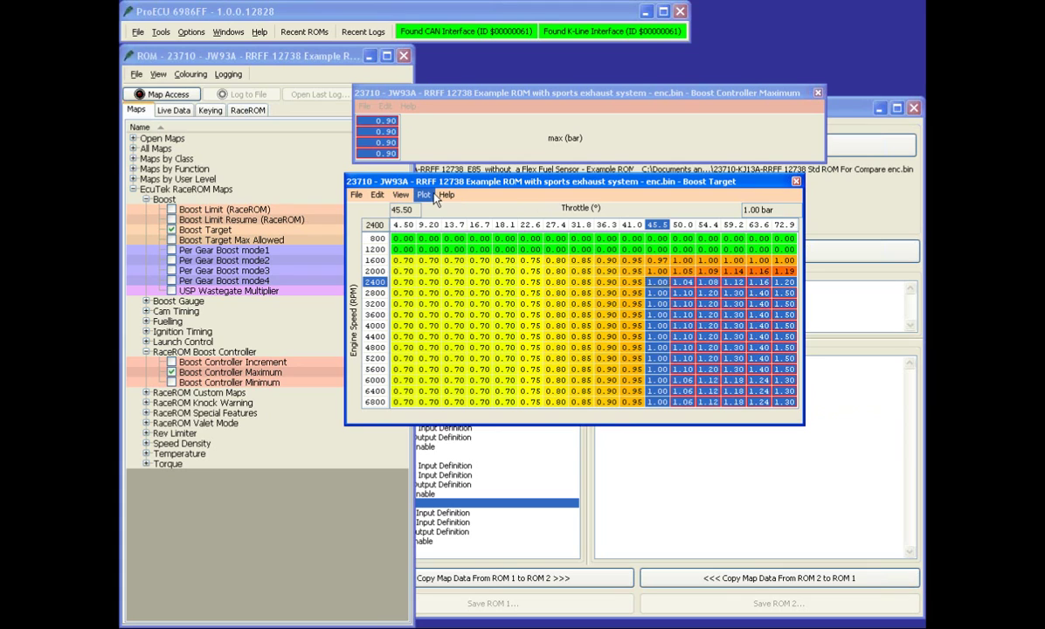
{"action": "left_click", "coordinate": [426, 194]}
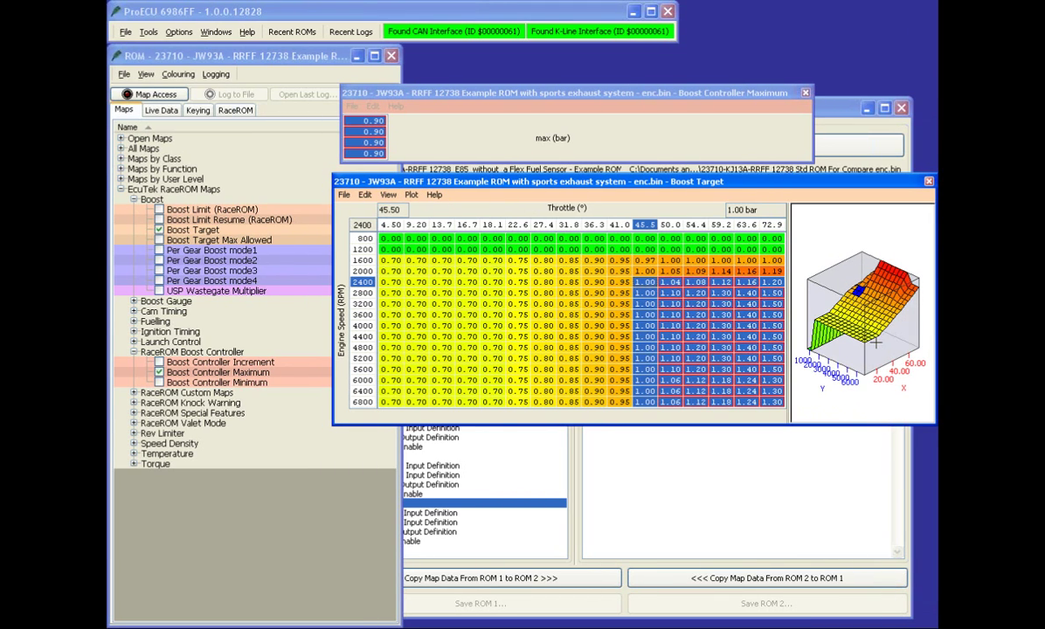
Step: Set all four Boost Controller Maximum values to 1.0 bar and compare them with the Boost Target at 4000 RPM and 72.9° throttle
{"action": "left_click", "coordinate": [379, 154]}
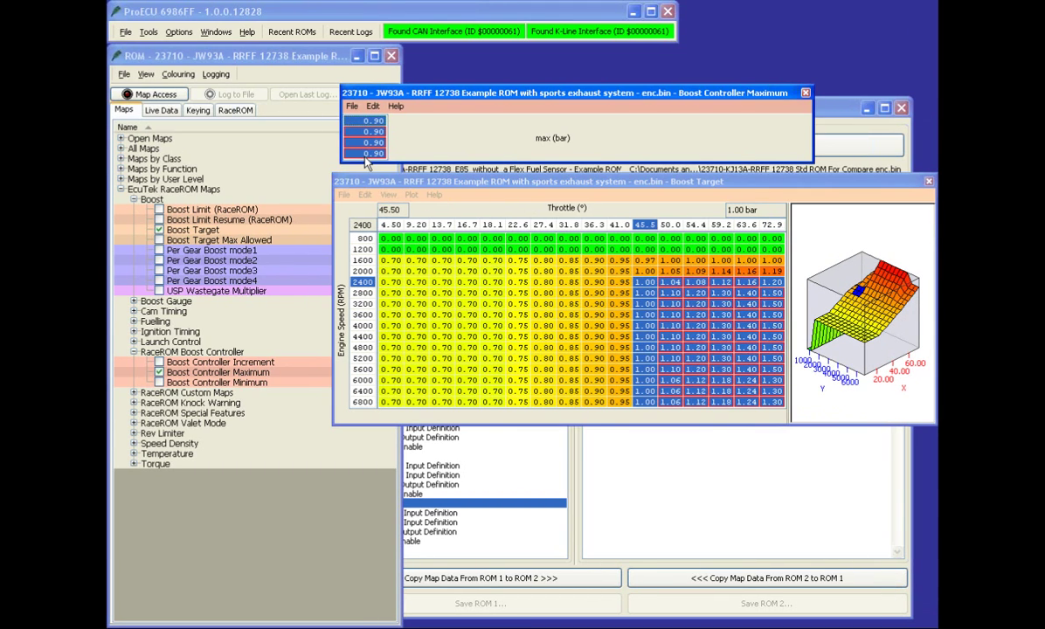
{"action": "type", "text": "1"}
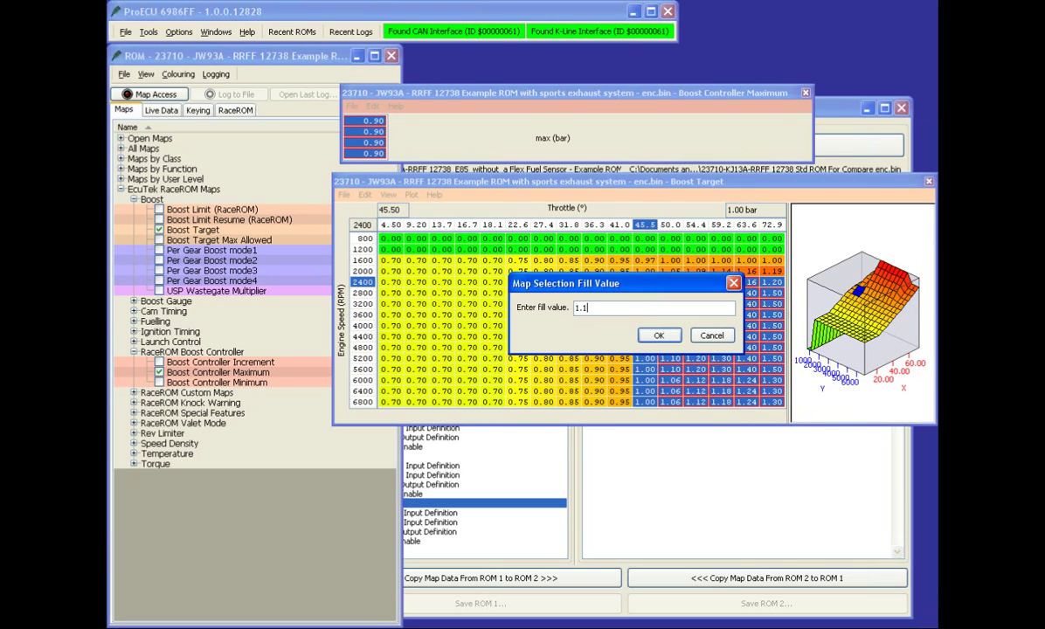
{"action": "key", "text": "Return"}
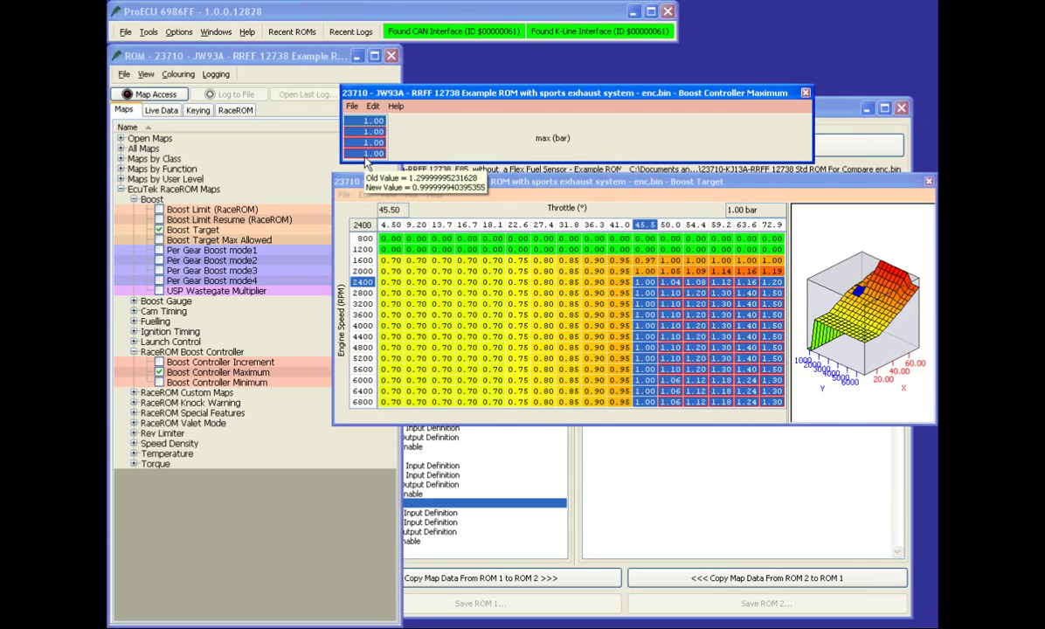
{"action": "left_click", "coordinate": [772, 325]}
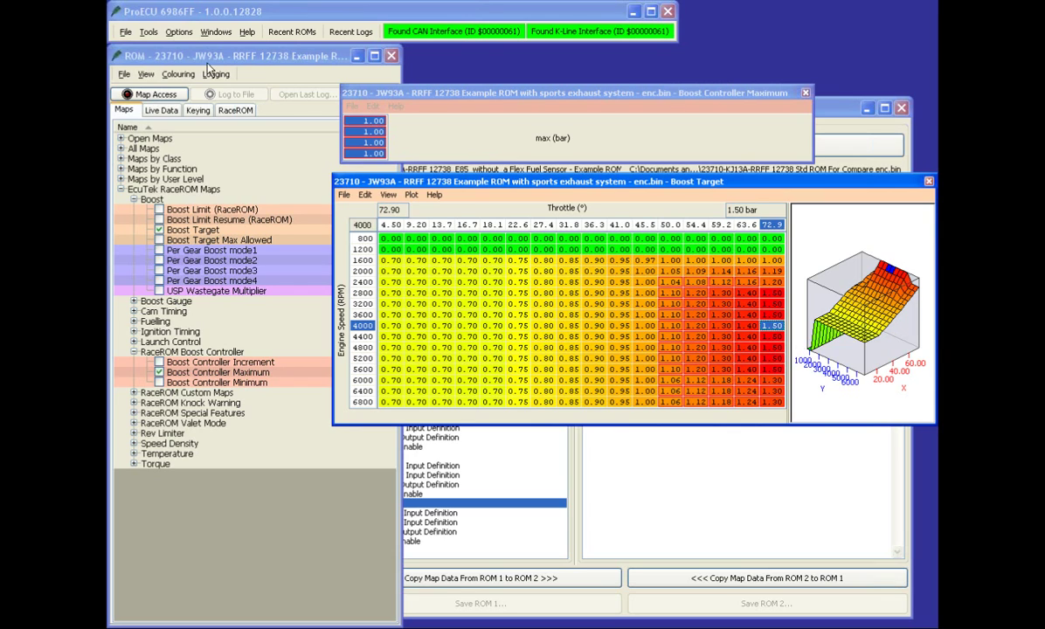
{"action": "left_click", "coordinate": [349, 142]}
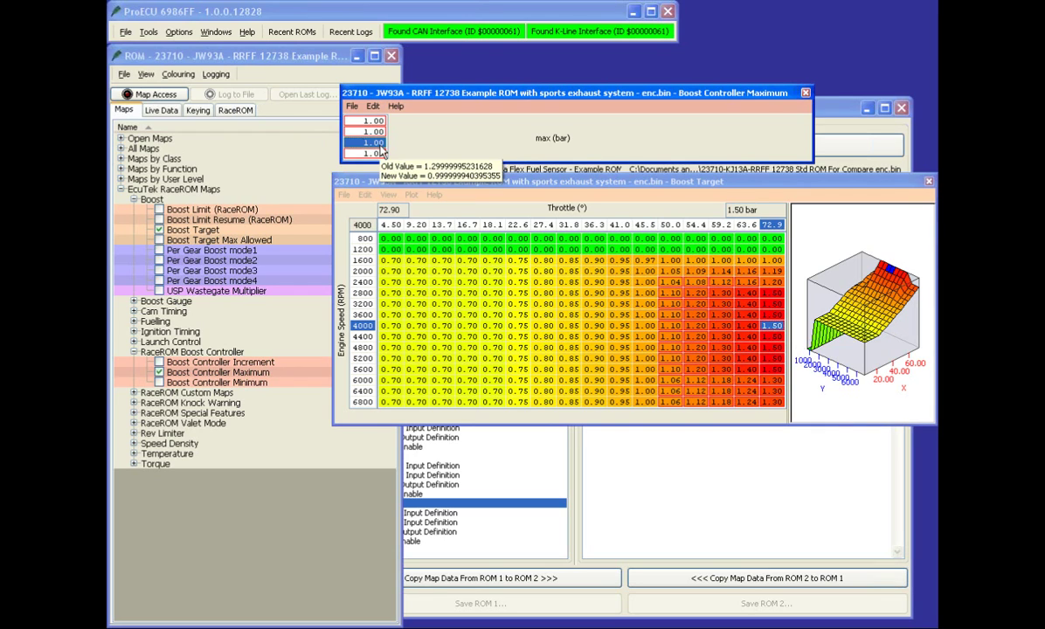
Step: Set the Boost Target at 72.9° from 6000 to 6800 RPM to 1.0 bar and interpolate those rows horizontally from 41.0° to 72.9°
{"action": "left_click_drag", "start_coordinate": [773, 382], "coordinate": [777, 429]}
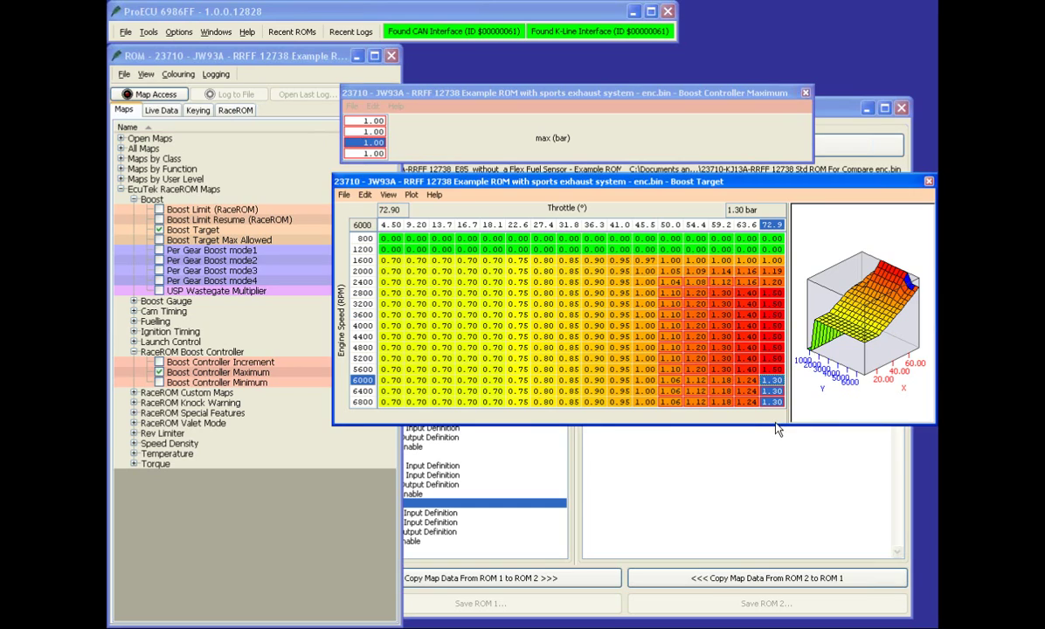
{"action": "key", "text": "ctrl+v"}
{"action": "left_click_drag", "start_coordinate": [627, 385], "coordinate": [770, 425]}
{"action": "key", "text": "ctrl+h"}
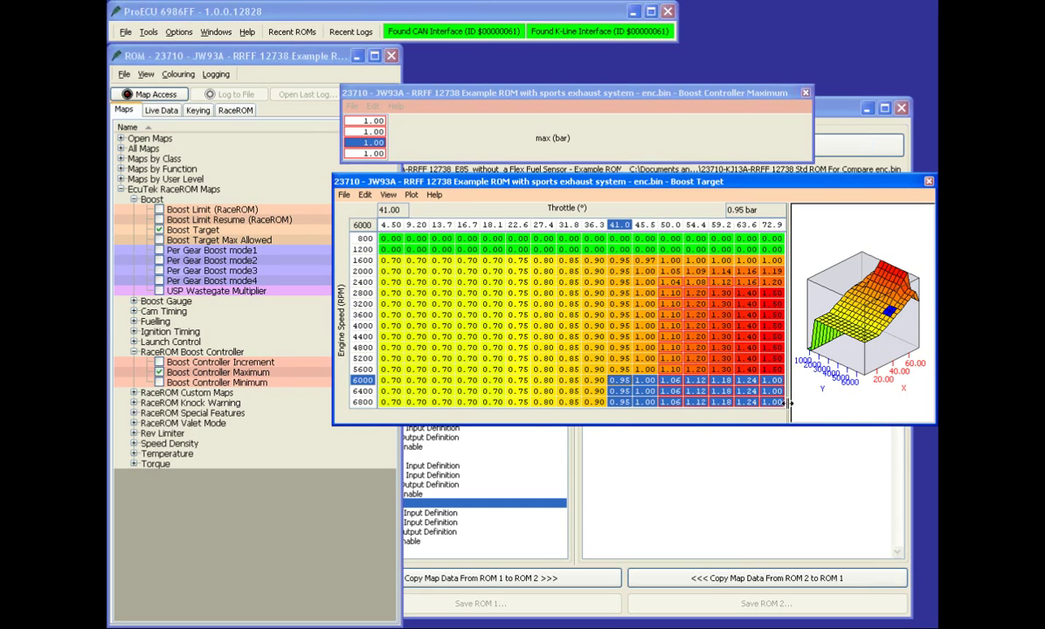
Step: Deselect the interpolated rows and refresh the shape-based colouring of the Boost Target map
{"action": "left_click", "coordinate": [543, 304]}
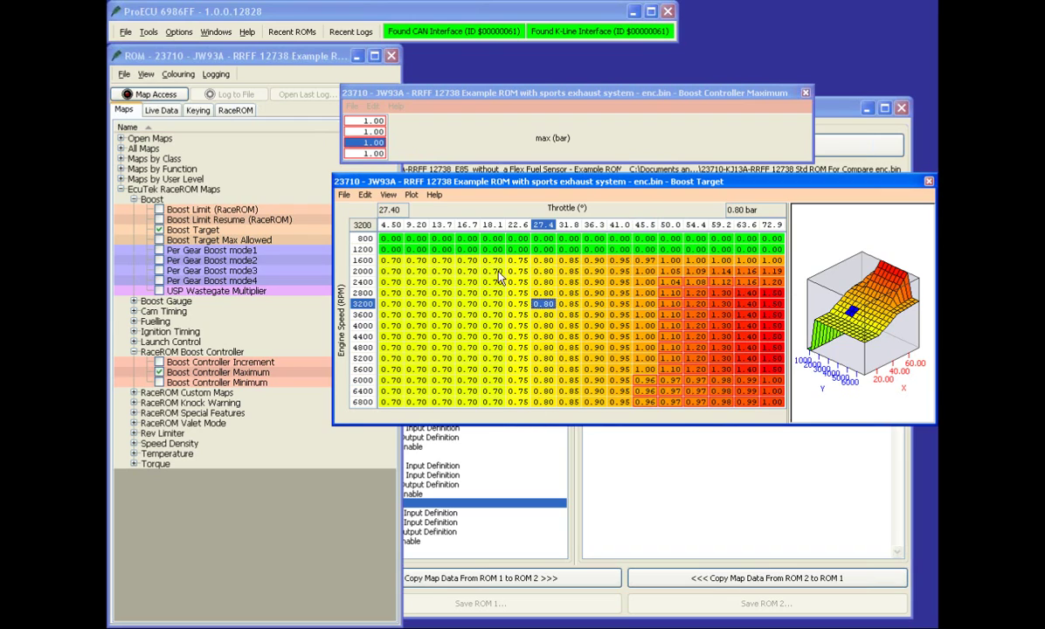
{"action": "left_click", "coordinate": [388, 194]}
{"action": "left_click", "coordinate": [397, 209]}
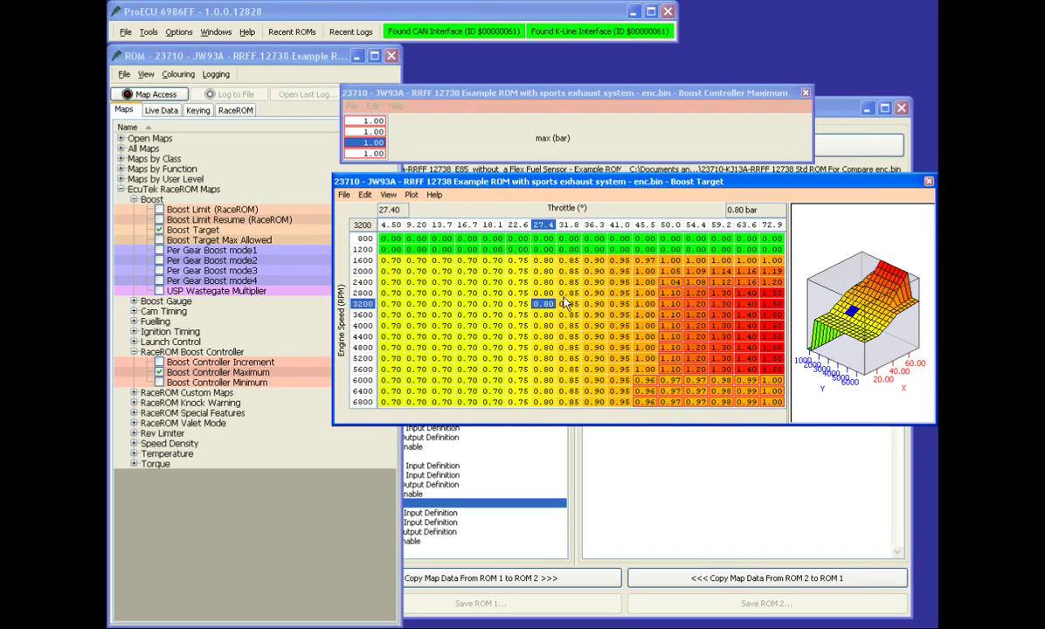
Step: Fill all four Boost Controller Maximum values with 1.5 bar
{"action": "left_click", "coordinate": [748, 391]}
{"action": "left_click_drag", "start_coordinate": [354, 120], "coordinate": [379, 148]}
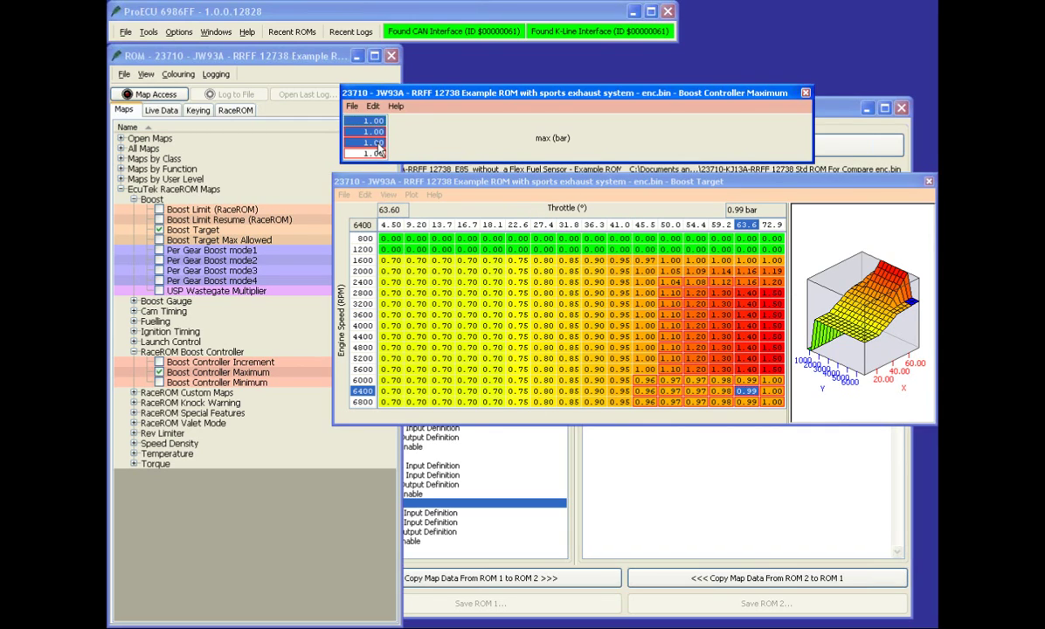
{"action": "type", "text": "f1"}
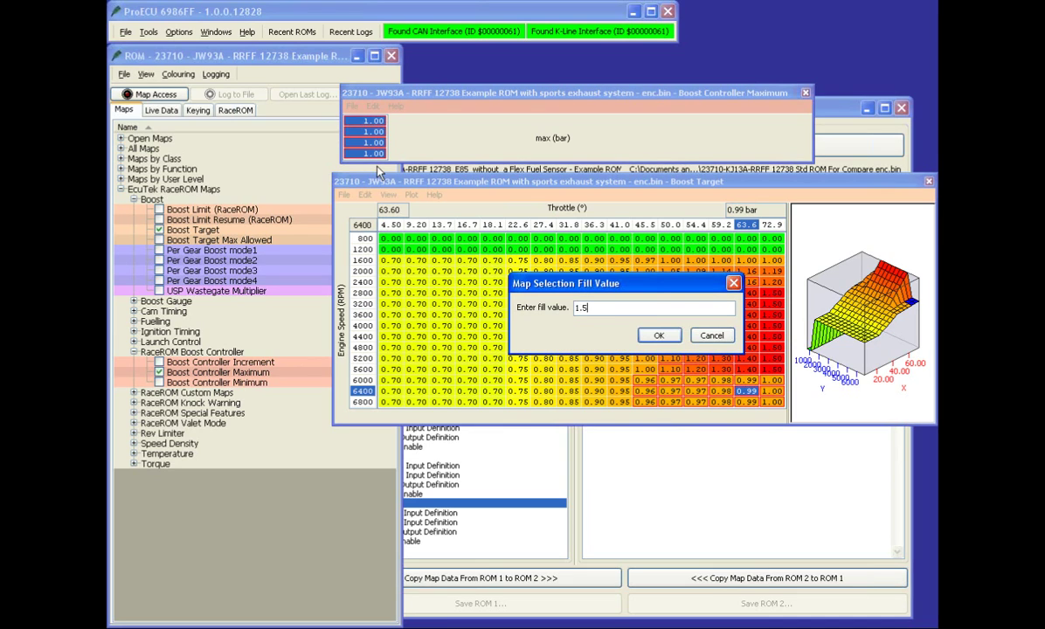
{"action": "key", "text": "Return"}
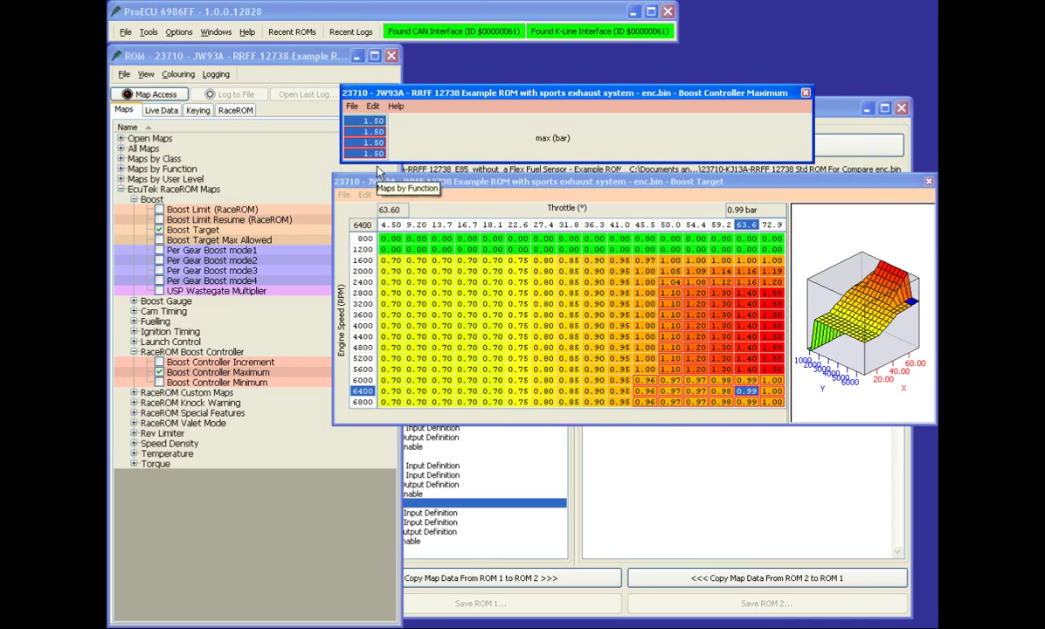
Step: Check the Boost Target at 3600 and 6400 RPM in the 72.9° column against the Boost Controller Maximum values
{"action": "left_click", "coordinate": [789, 401]}
{"action": "left_click", "coordinate": [774, 315]}
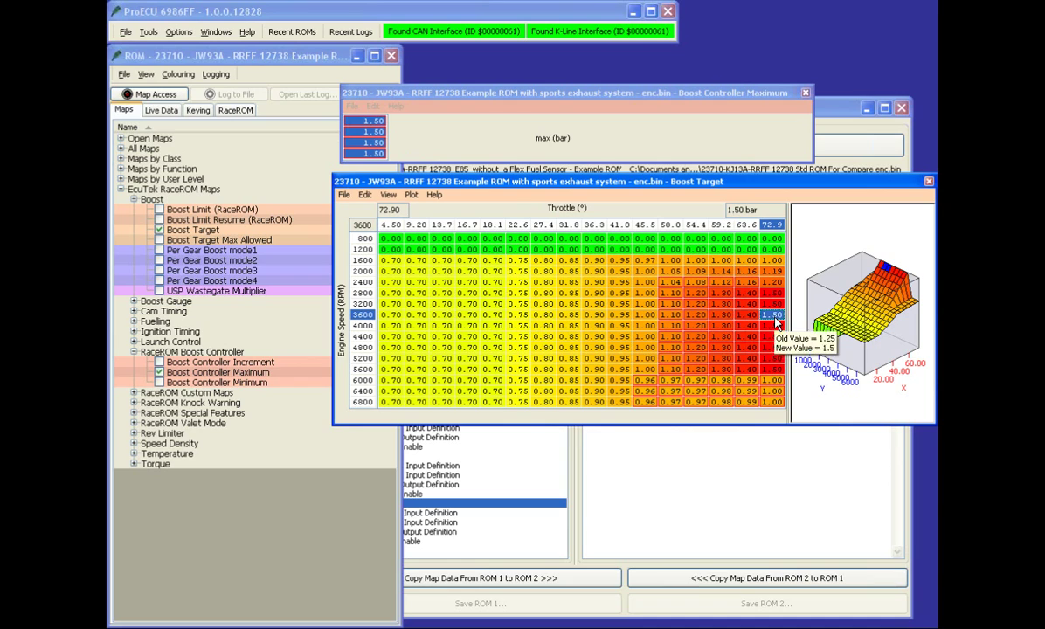
{"action": "left_click", "coordinate": [365, 131]}
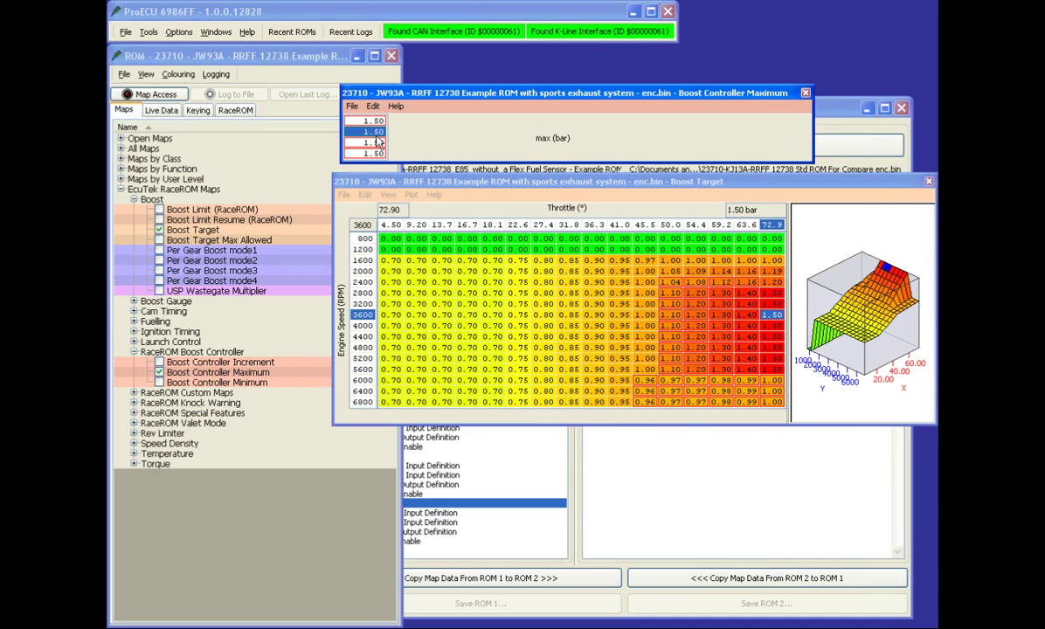
{"action": "left_click", "coordinate": [772, 392]}
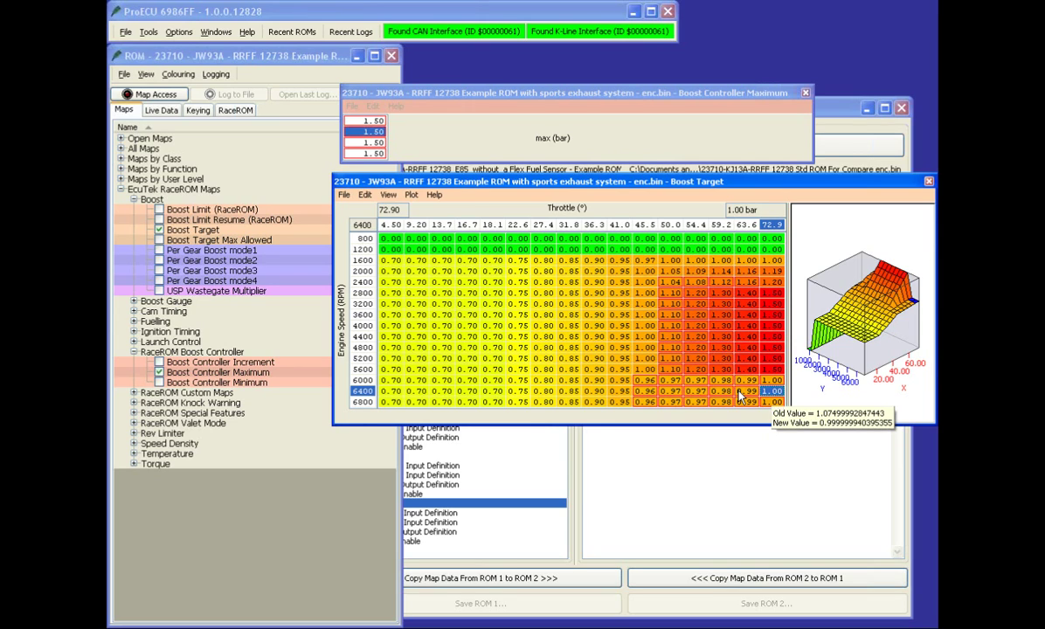
Step: In the 63.6° and 72.9° columns of the Boost Target map, enter 1.7 bar at 6400–6800 RPM and 1.3 bar at 2800–3200 RPM
{"action": "left_click_drag", "start_coordinate": [739, 396], "coordinate": [775, 411]}
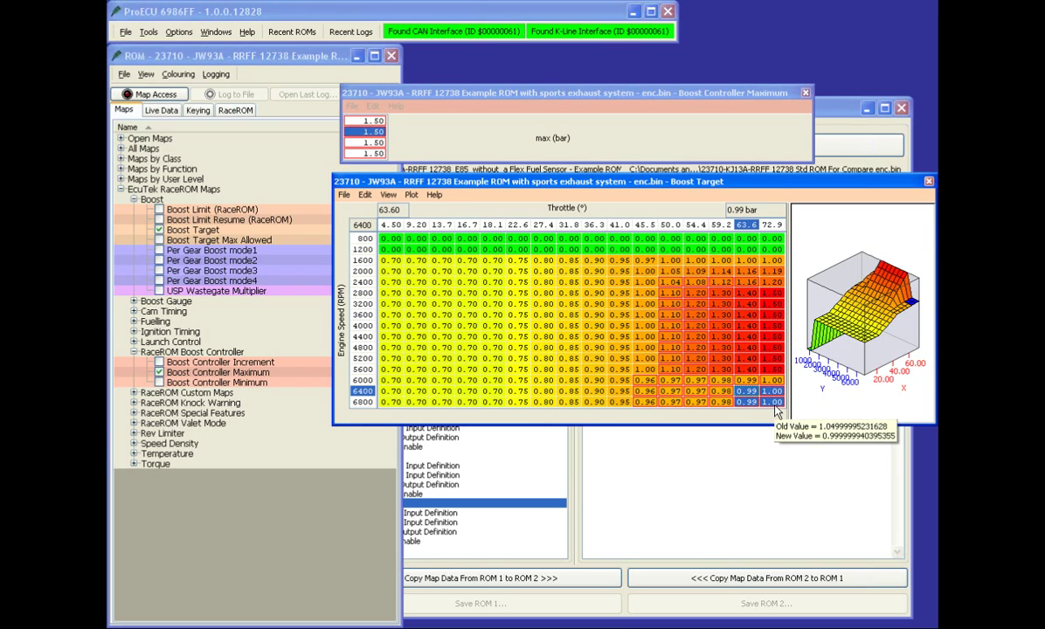
{"action": "type", "text": "f1."}
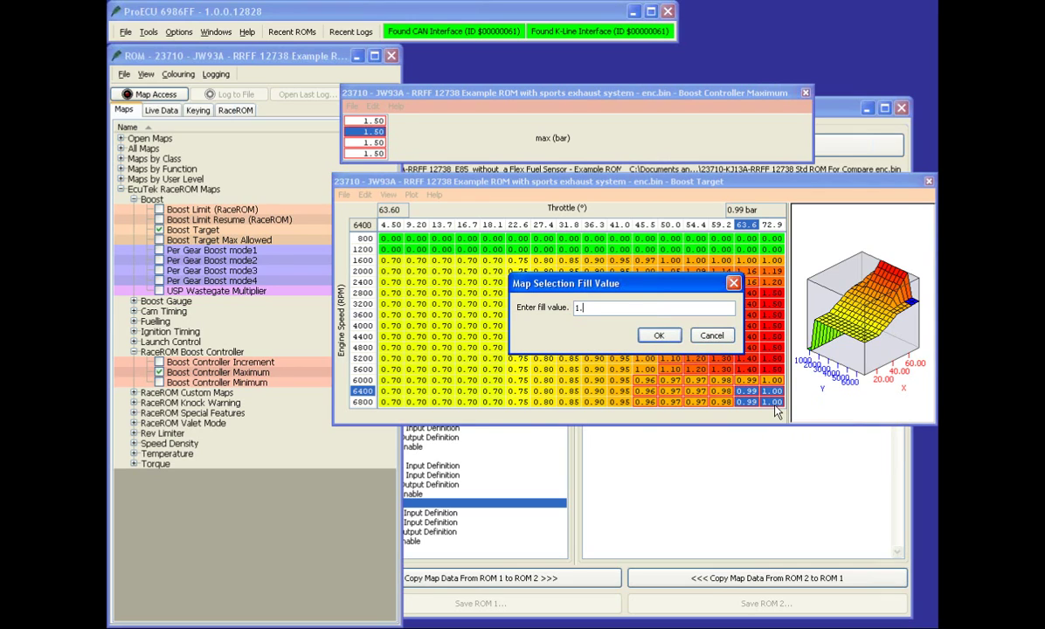
{"action": "type", "text": "7"}
{"action": "key", "text": "Return"}
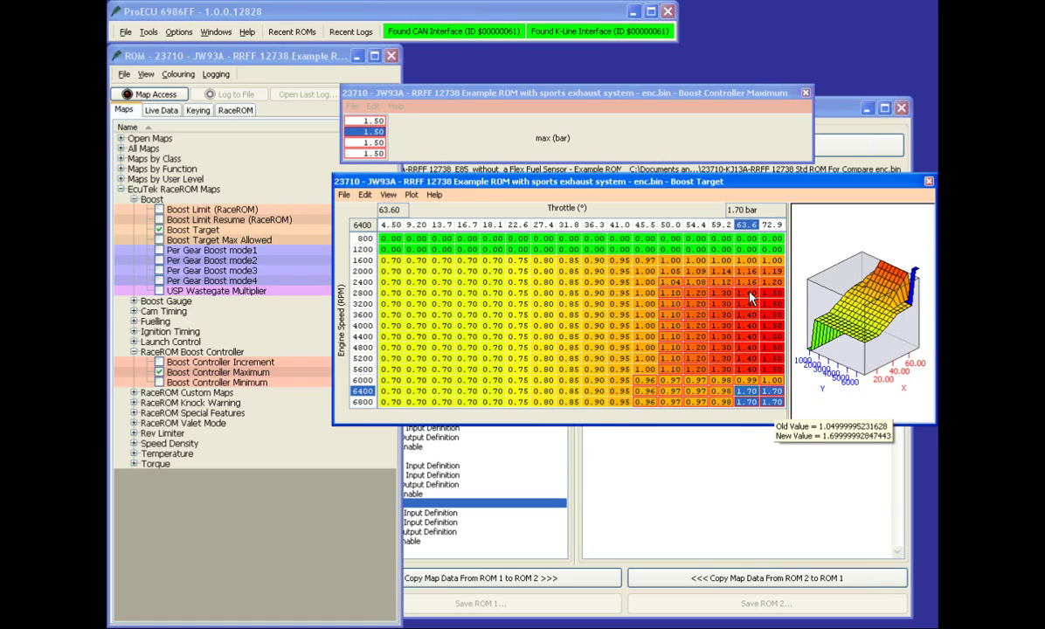
{"action": "left_click_drag", "start_coordinate": [749, 298], "coordinate": [772, 311]}
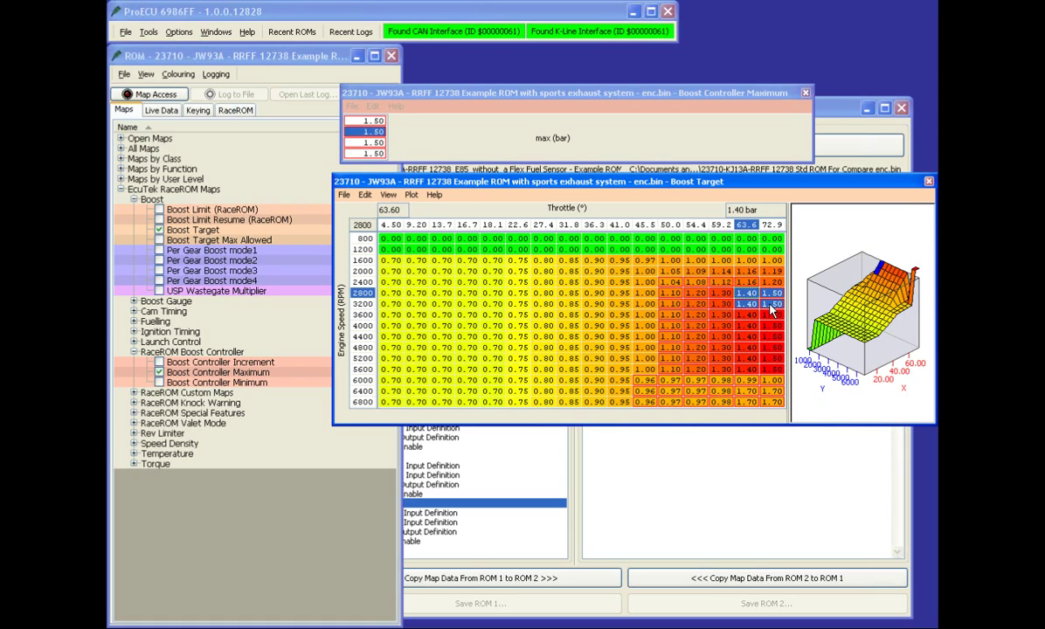
{"action": "type", "text": "=1.3"}
{"action": "key", "text": "Return"}
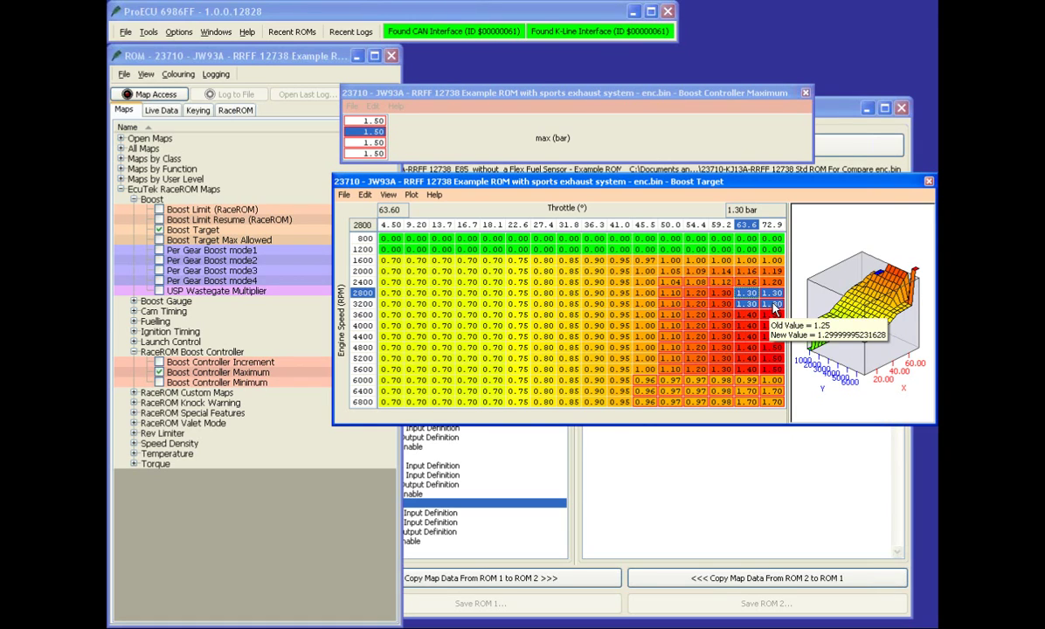
Step: Interpolate the Boost Target vertically over 3200–6400 RPM at 63.6–72.9° and horizontally over 45.5–63.6° throttle from 3200 to 6800 RPM
{"action": "left_click_drag", "start_coordinate": [750, 305], "coordinate": [780, 395]}
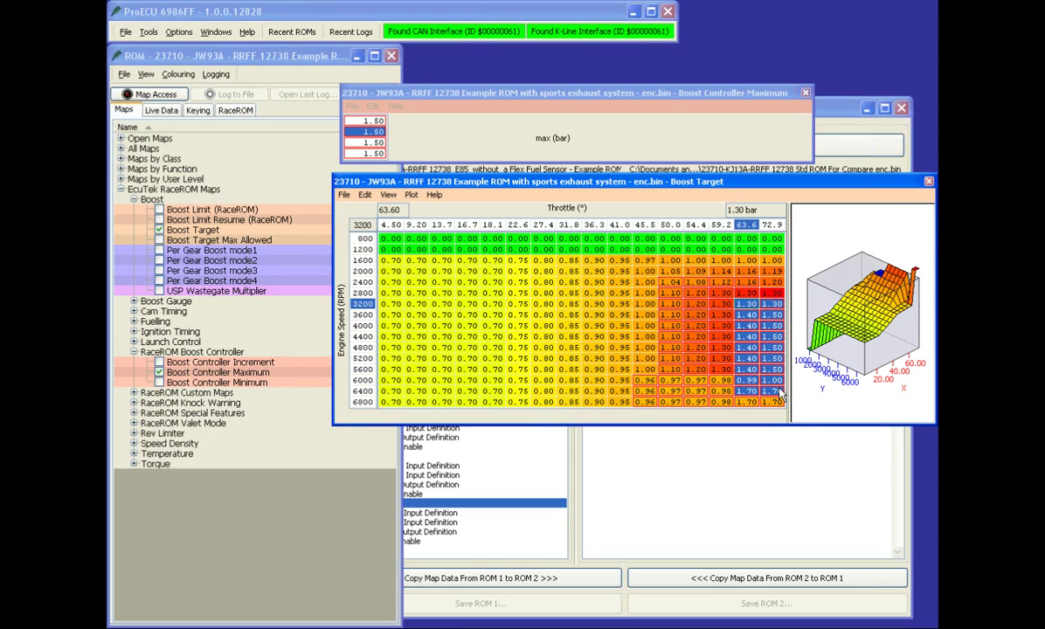
{"action": "key", "text": "v"}
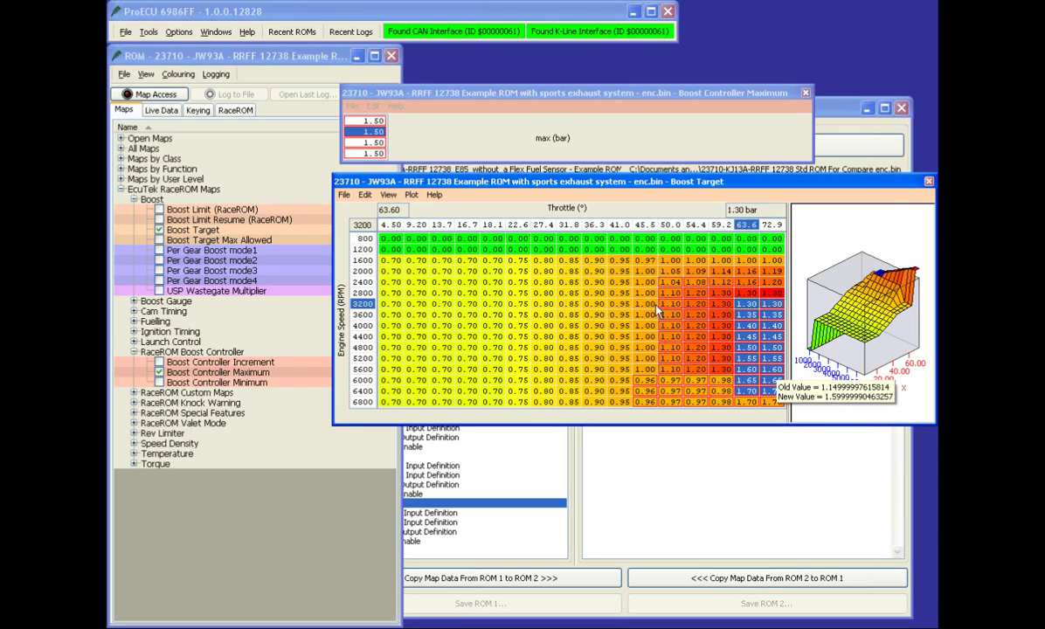
{"action": "left_click_drag", "start_coordinate": [657, 310], "coordinate": [734, 402]}
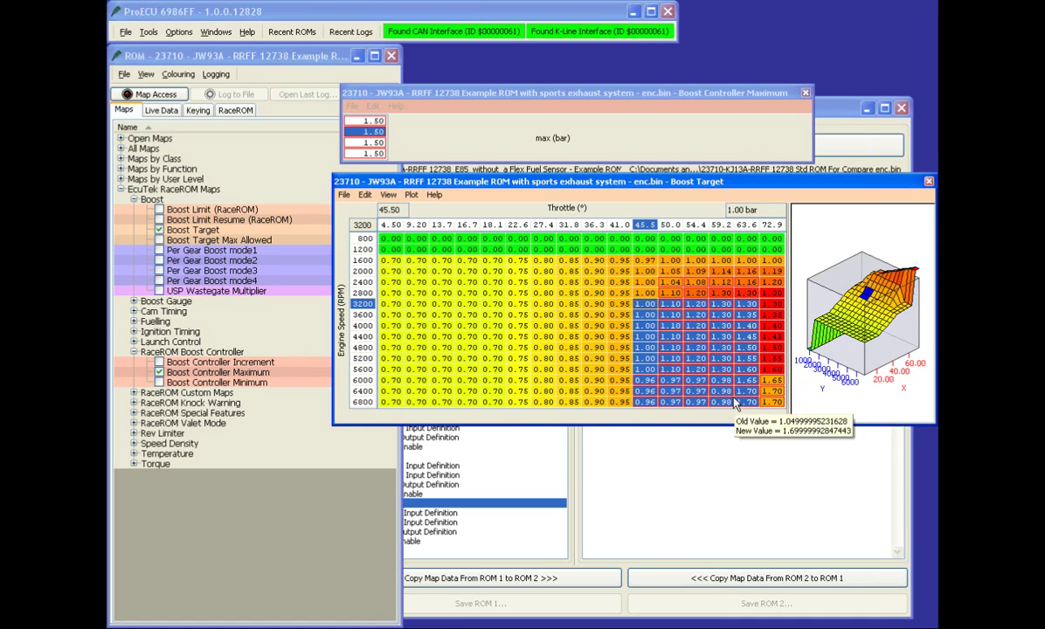
{"action": "key", "text": "h"}
Step: Recolour the Boost Target map by shape and select its cell at 6800 RPM and 72.9° throttle
{"action": "left_click", "coordinate": [388, 194]}
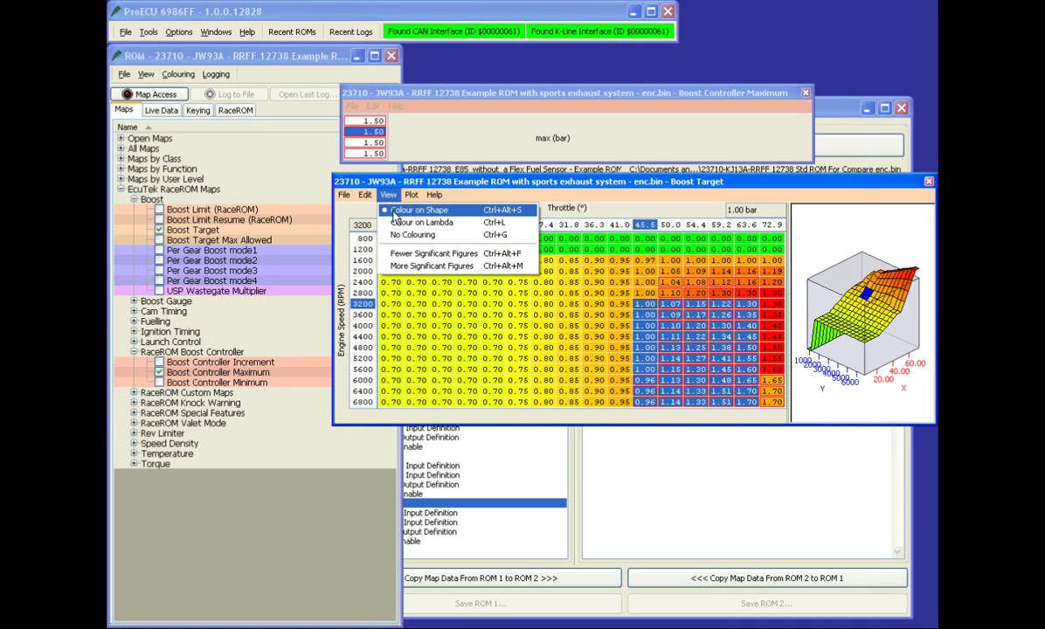
{"action": "left_click", "coordinate": [394, 213]}
{"action": "left_click", "coordinate": [518, 293]}
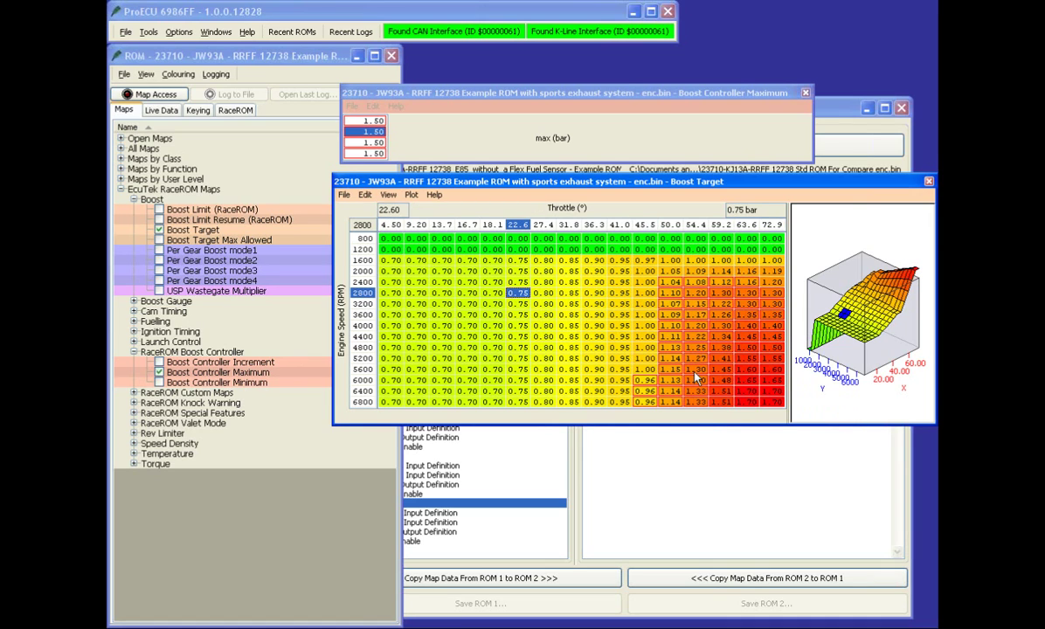
{"action": "left_click", "coordinate": [780, 404]}
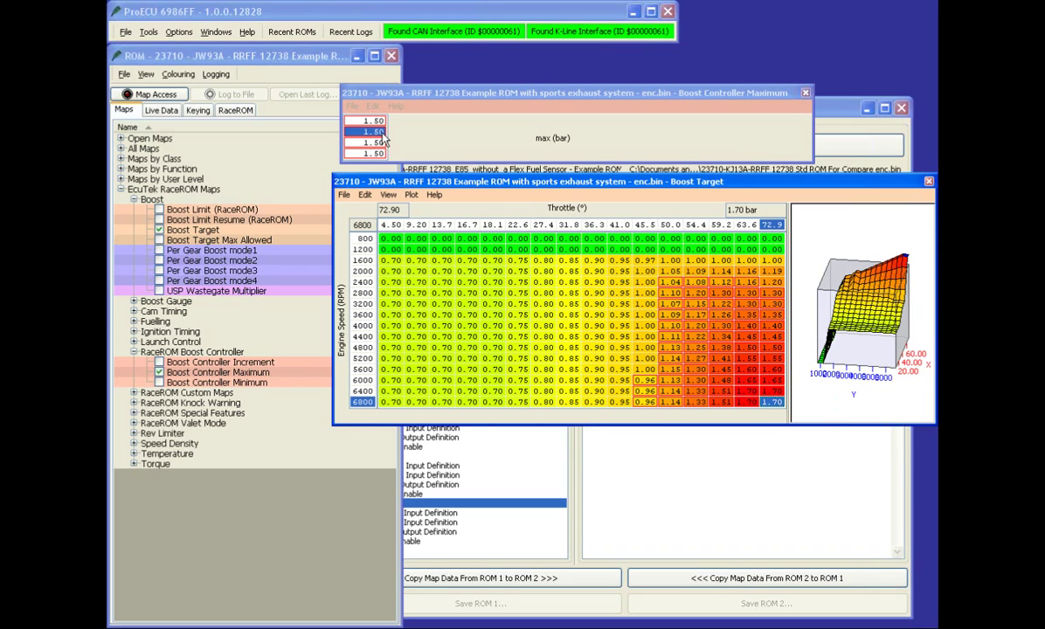
Step: Set the first Boost Controller Maximum value to 1.70 bar
{"action": "left_click_drag", "start_coordinate": [360, 120], "coordinate": [382, 149]}
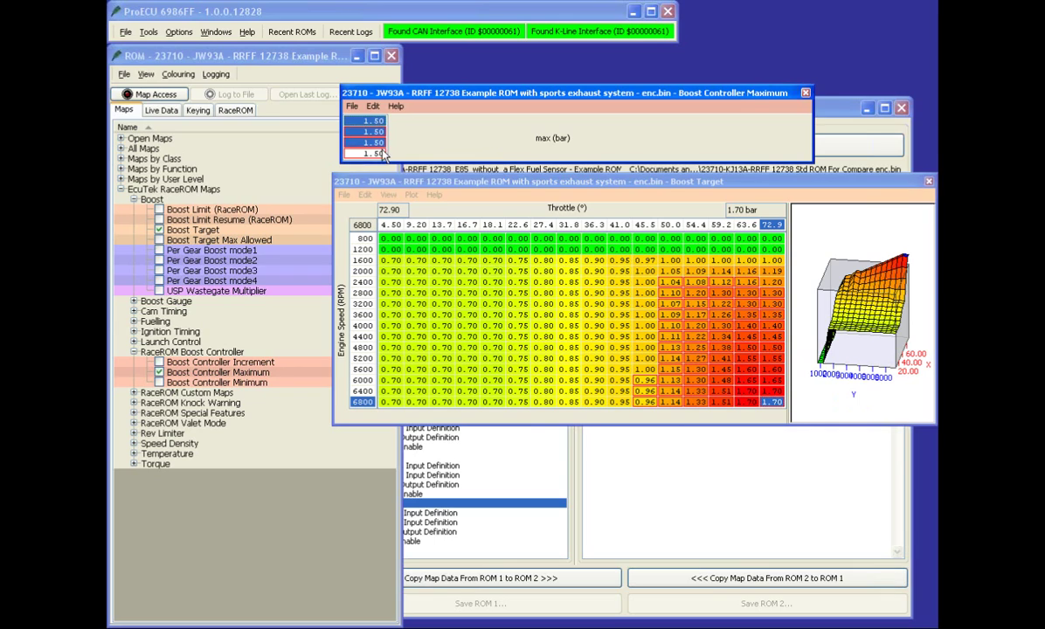
{"action": "left_click", "coordinate": [374, 121]}
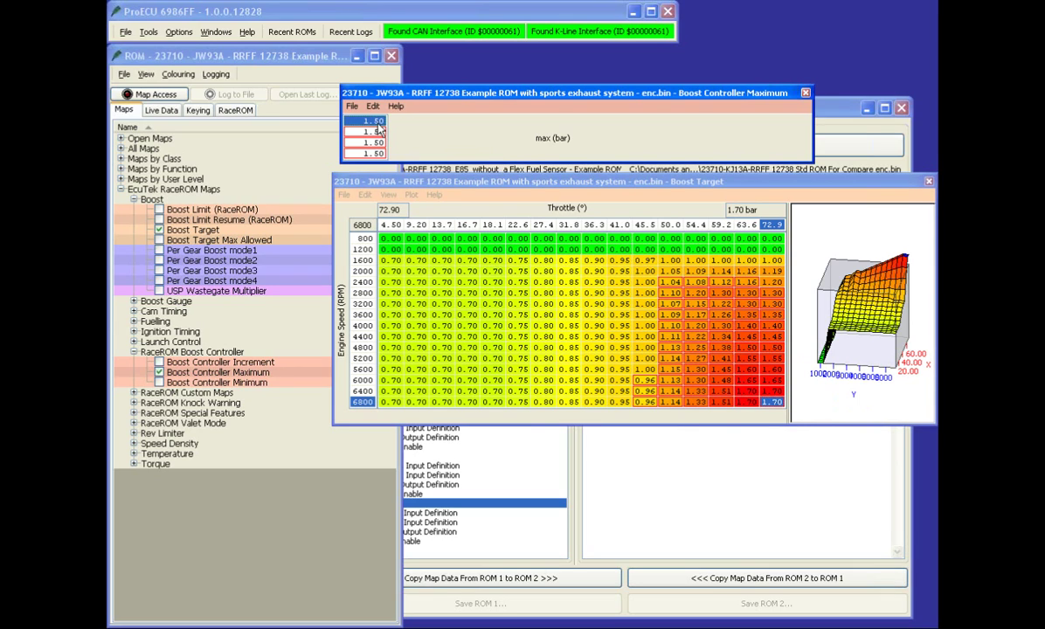
{"action": "type", "text": "1."}
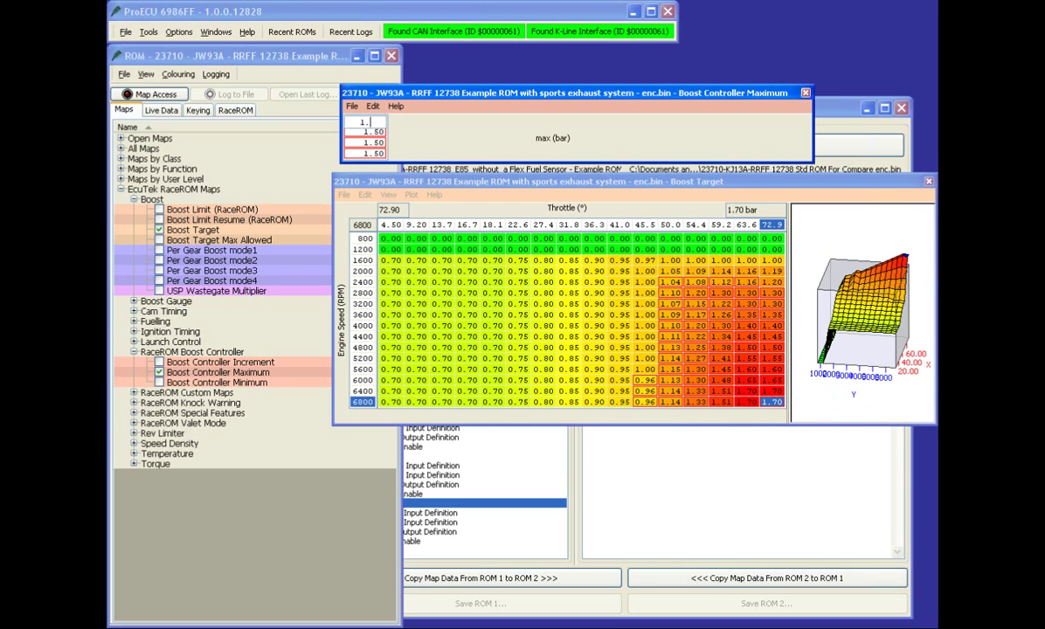
{"action": "type", "text": "70"}
{"action": "key", "text": "Return"}
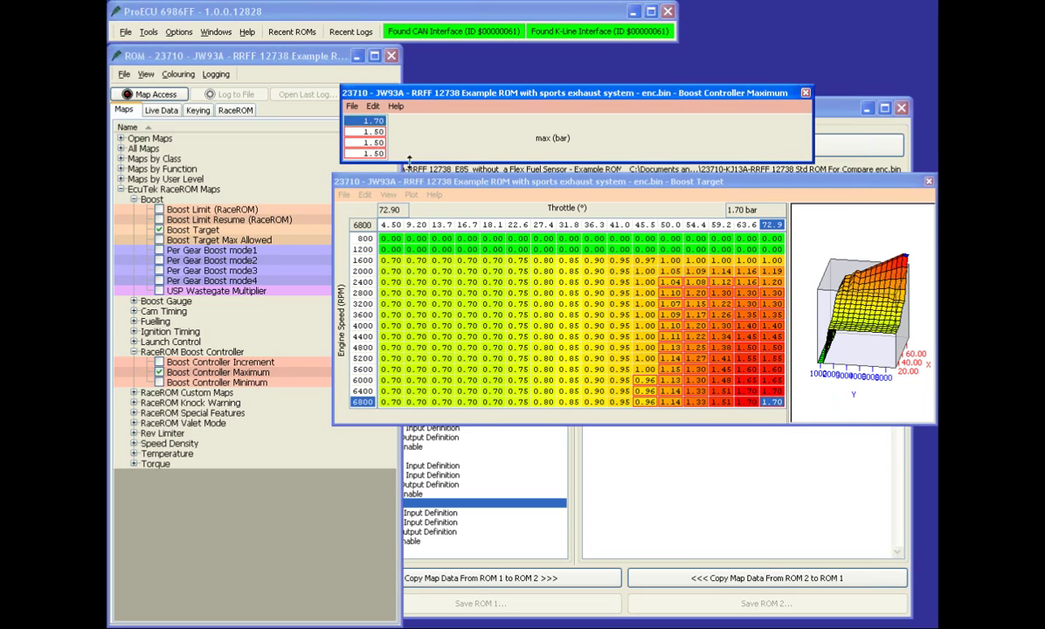
Step: Compare the Boost Target values from 4000 to 6800 RPM in the 72.9° column with the first Boost Controller Maximum value
{"action": "left_click", "coordinate": [775, 374]}
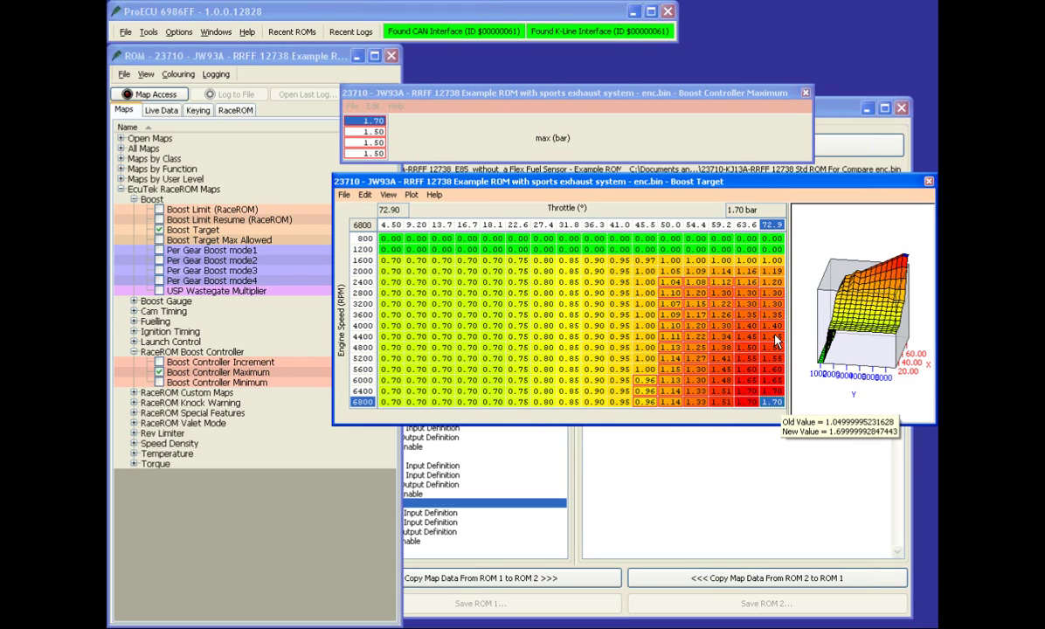
{"action": "left_click", "coordinate": [775, 337]}
{"action": "mouse_move", "coordinate": [778, 342]}
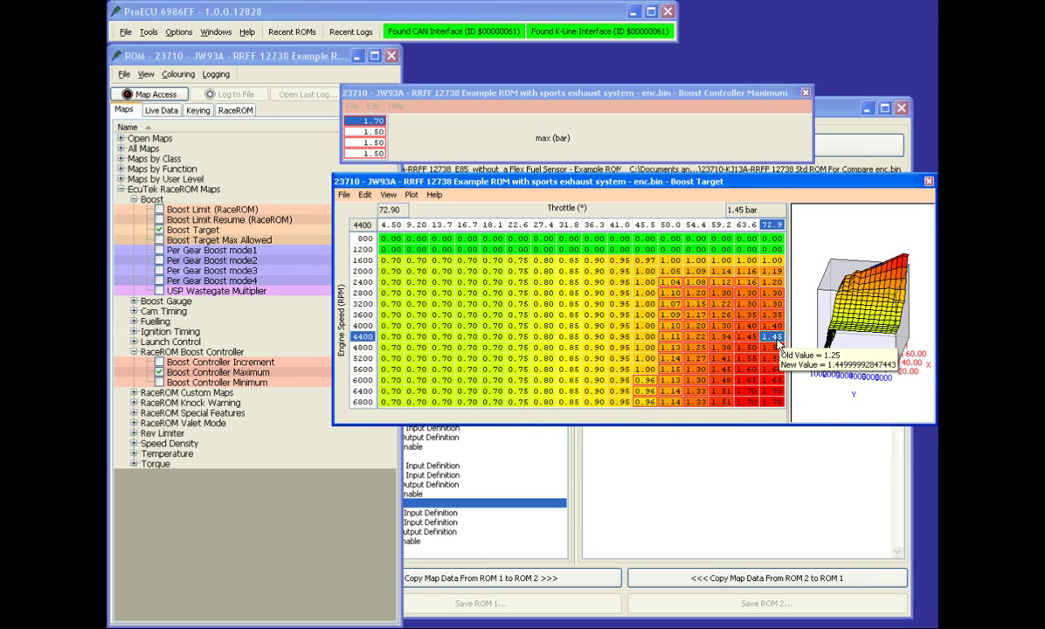
{"action": "key", "text": "Up"}
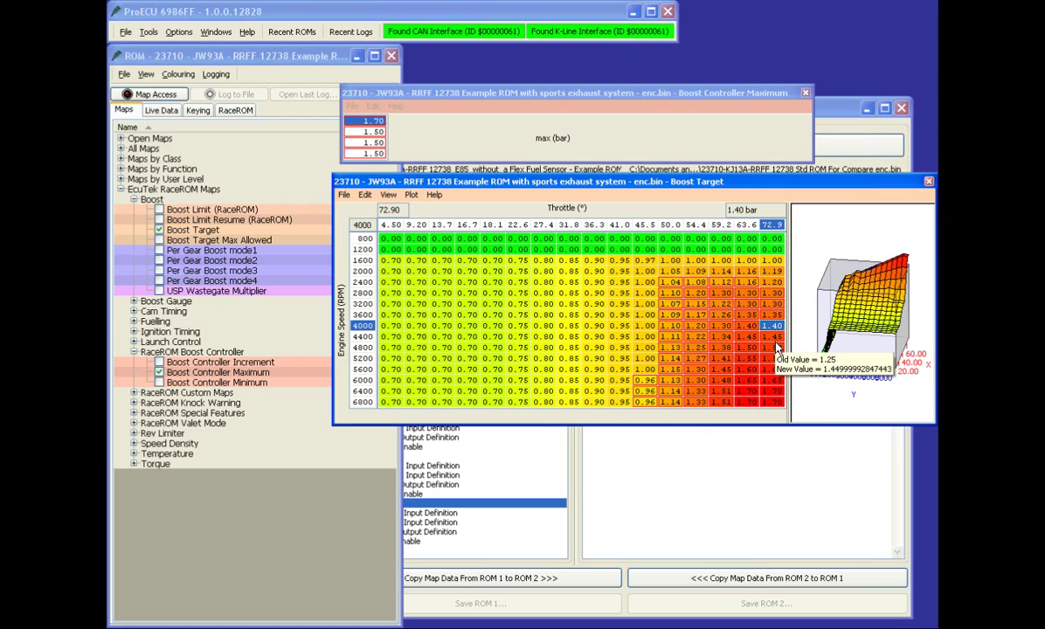
{"action": "key", "text": "Down"}
{"action": "key", "text": "Down"}
{"action": "key", "text": "Down"}
{"action": "key", "text": "Down"}
{"action": "key", "text": "Down"}
{"action": "key", "text": "Down"}
{"action": "key", "text": "Down"}
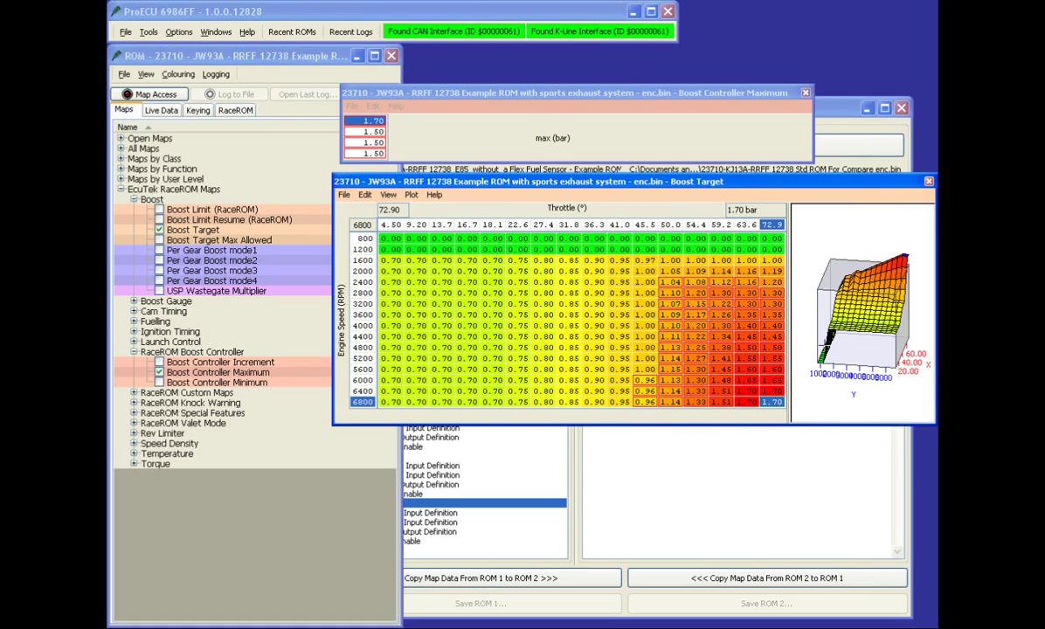
{"action": "left_click", "coordinate": [379, 123]}
{"action": "mouse_move", "coordinate": [379, 122]}
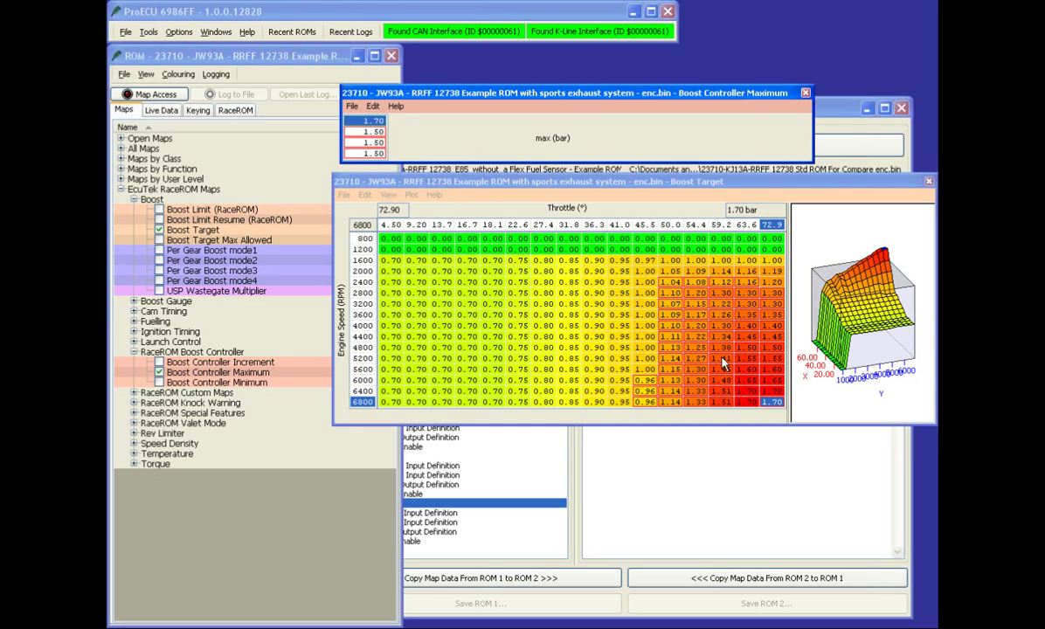
{"action": "left_click", "coordinate": [772, 326]}
{"action": "mouse_move", "coordinate": [736, 334]}
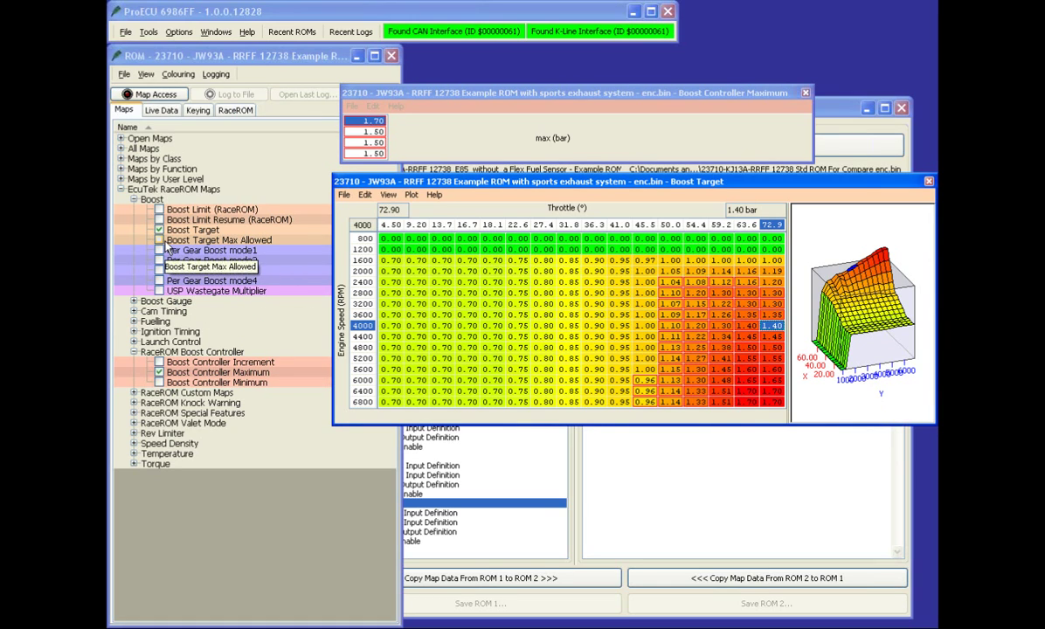
Step: Open the Boost Target Max Allowed map with its graph and enlarge it over the Boost Target map
{"action": "left_click", "coordinate": [159, 239]}
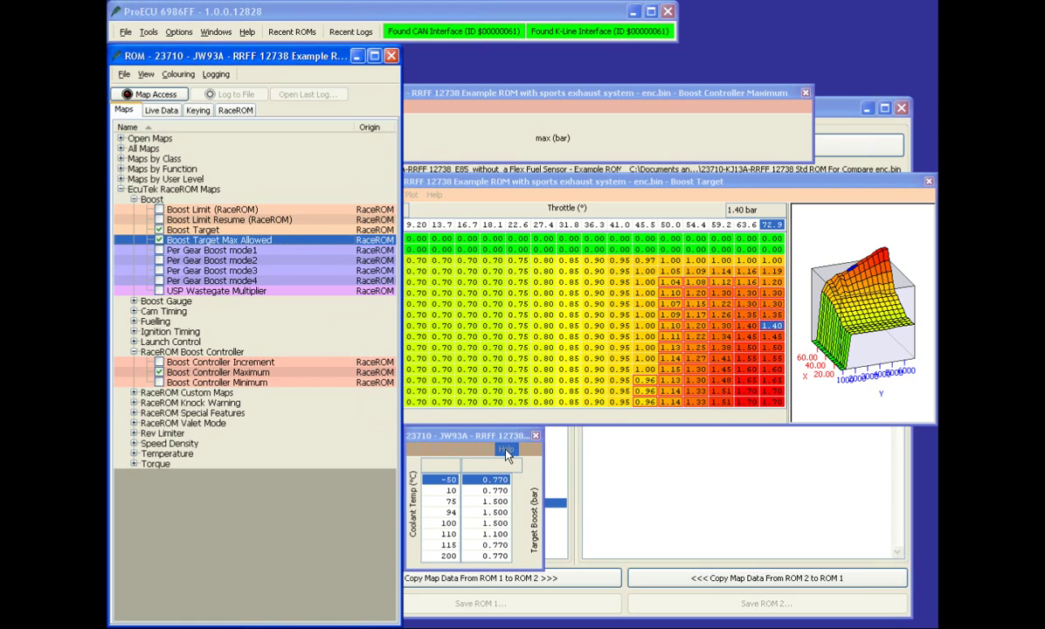
{"action": "left_click", "coordinate": [483, 450]}
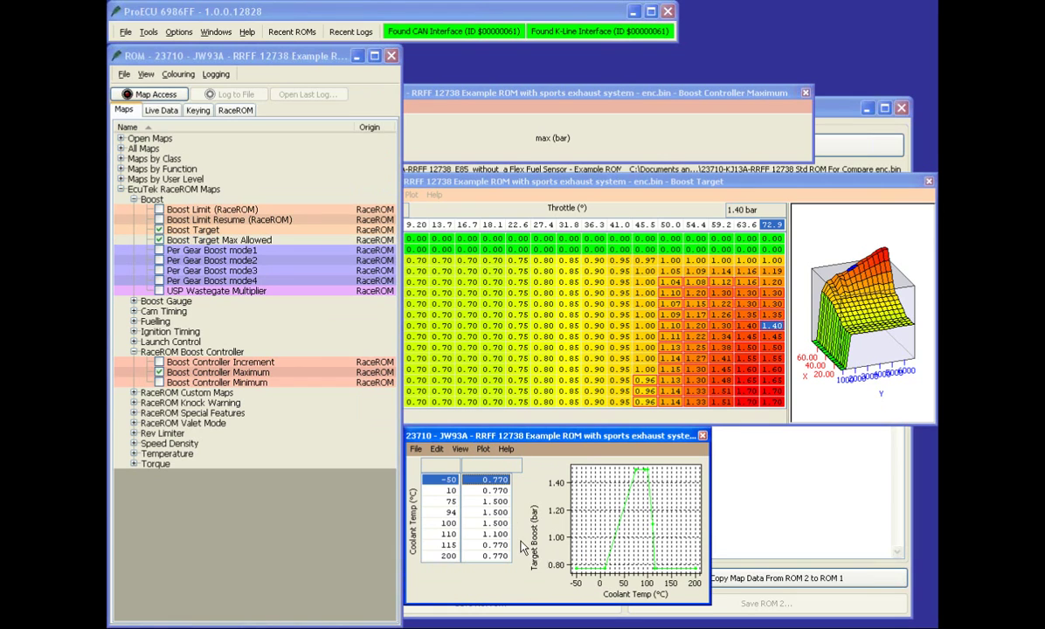
{"action": "left_click", "coordinate": [508, 512]}
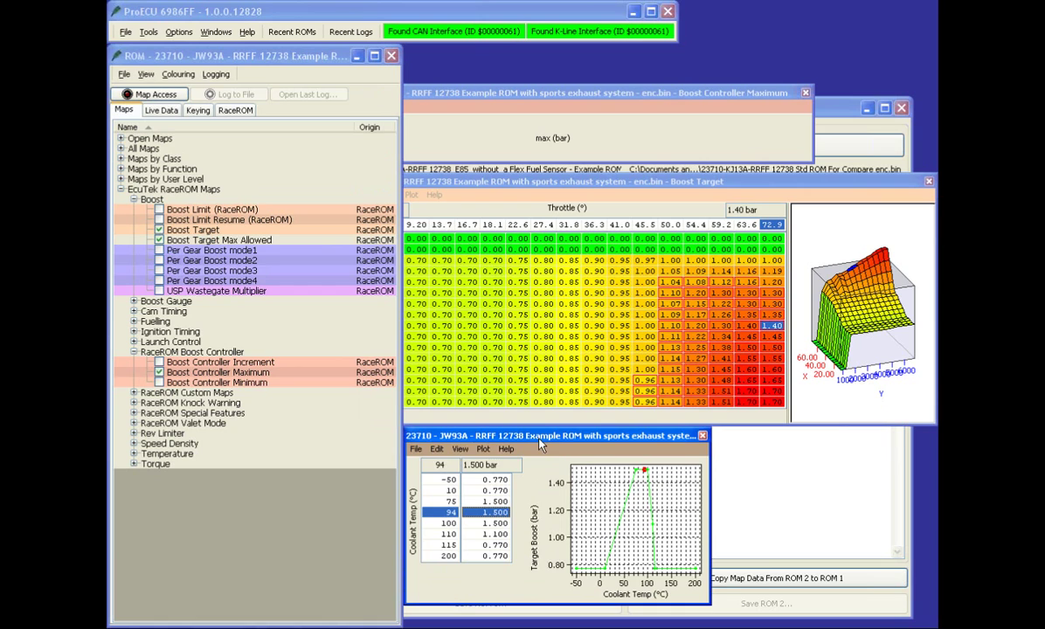
{"action": "left_click_drag", "start_coordinate": [540, 442], "coordinate": [581, 117]}
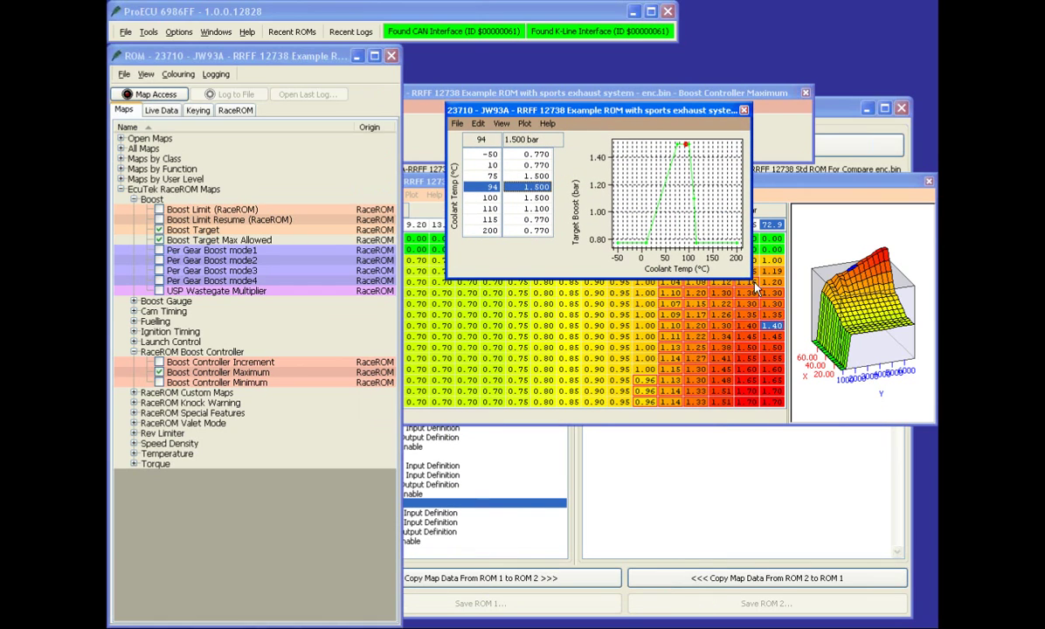
{"action": "left_click_drag", "start_coordinate": [744, 275], "coordinate": [837, 328]}
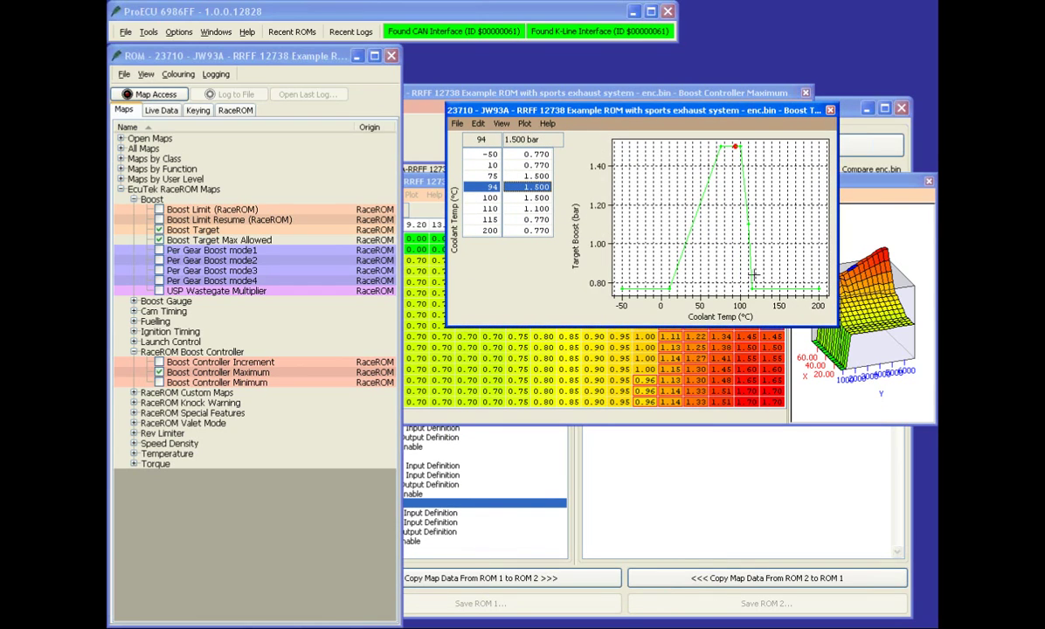
Step: Check the allowed target boost at the 10, 75, 94 and 110 °C coolant temperature points, widening the map window
{"action": "left_click", "coordinate": [539, 177]}
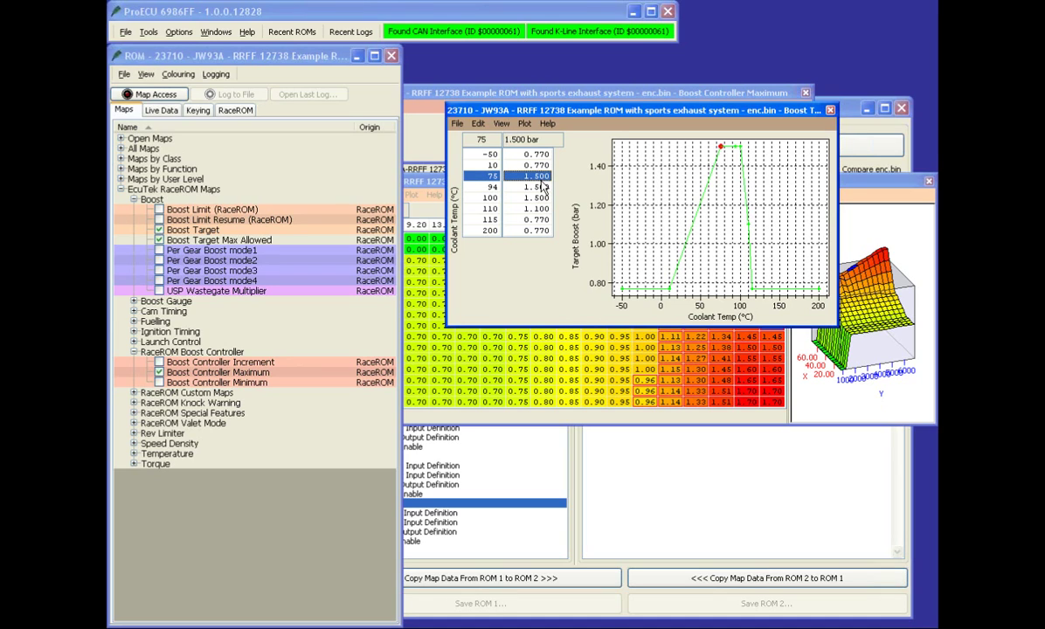
{"action": "left_click", "coordinate": [537, 167]}
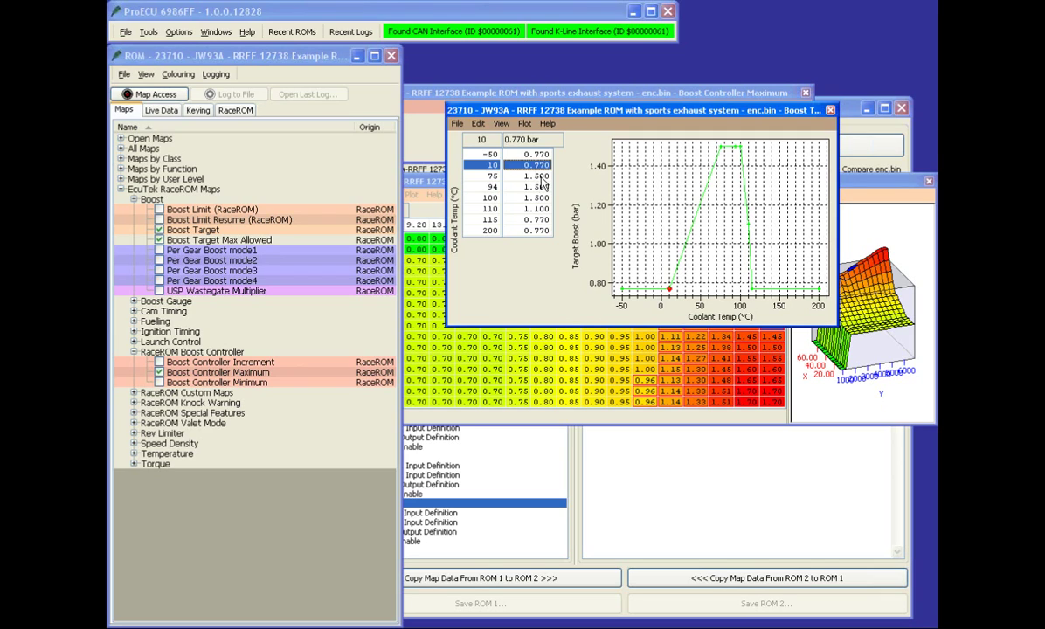
{"action": "left_click", "coordinate": [538, 177]}
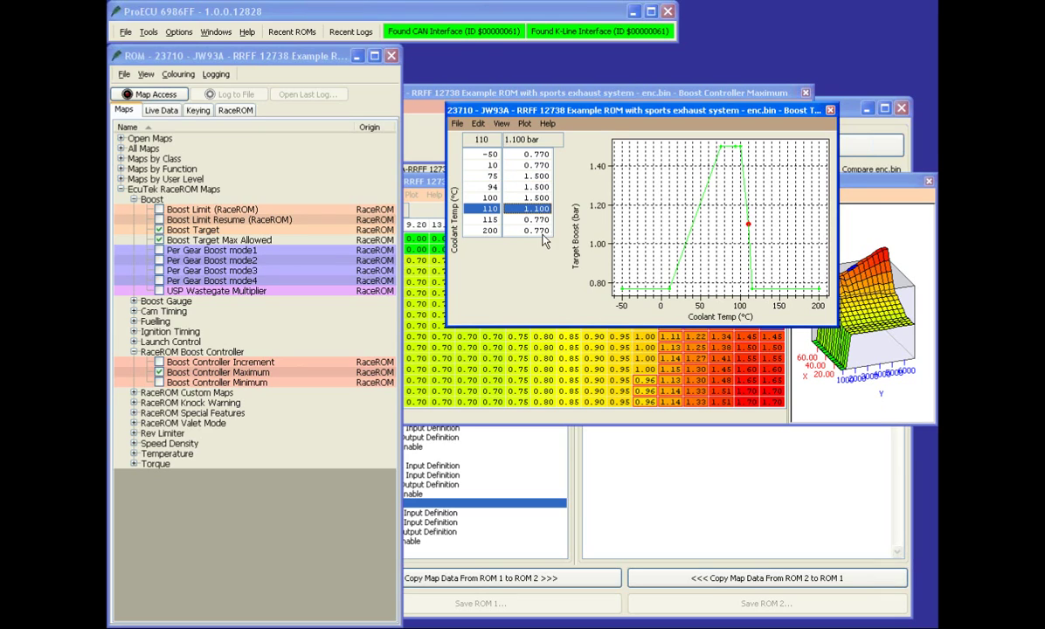
{"action": "left_click", "coordinate": [540, 187]}
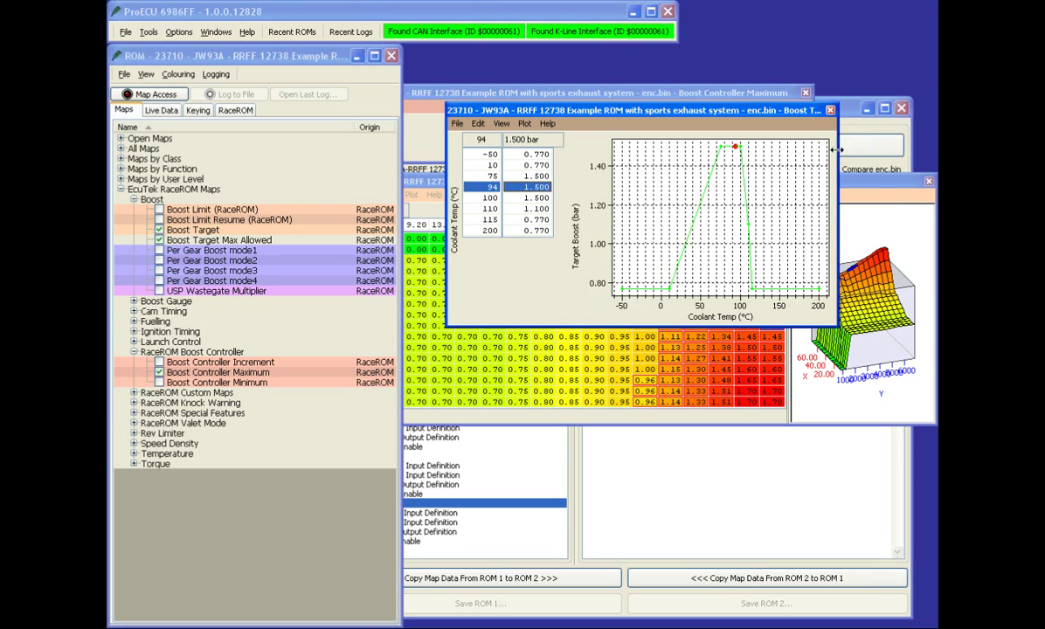
{"action": "left_click_drag", "start_coordinate": [837, 149], "coordinate": [881, 153]}
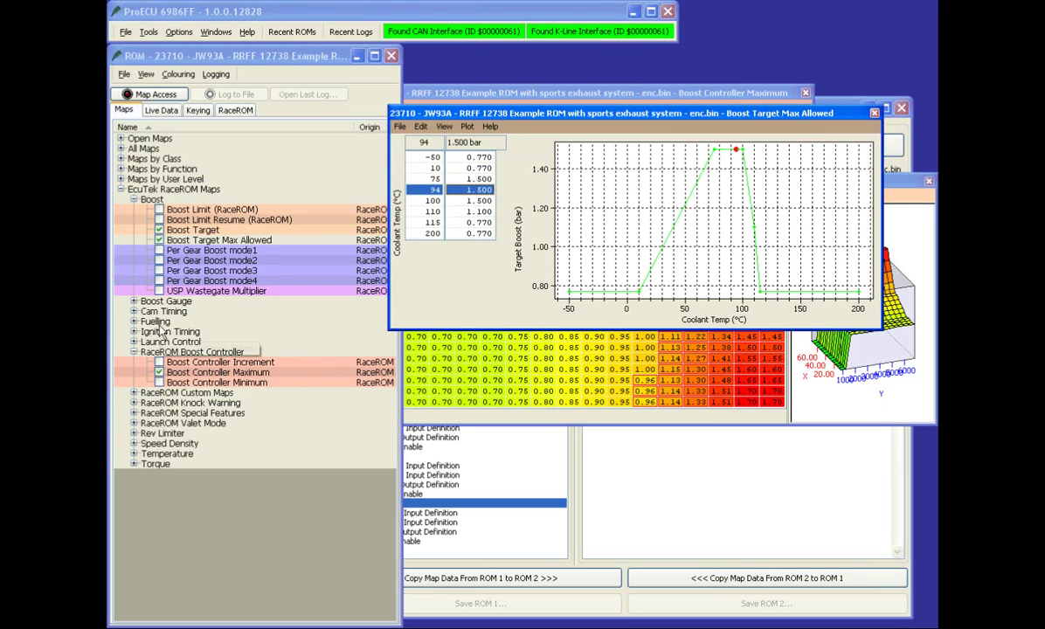
Step: Open the USP Wastegate Multiplier map and show its 3D plot in an enlarged window
{"action": "left_click", "coordinate": [159, 294]}
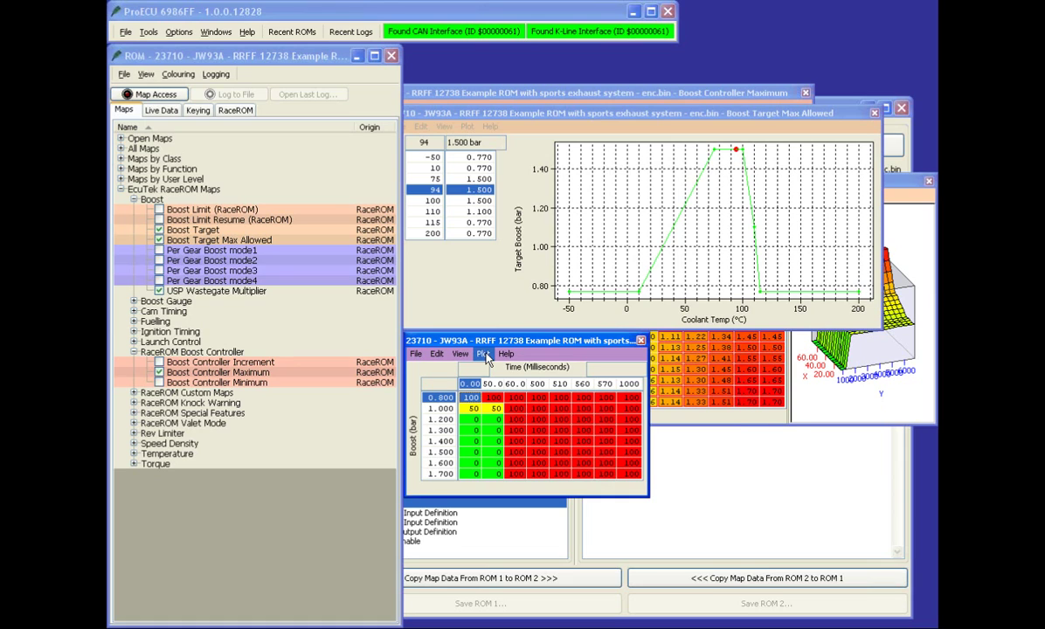
{"action": "left_click", "coordinate": [484, 354]}
{"action": "left_click_drag", "start_coordinate": [680, 440], "coordinate": [709, 432]}
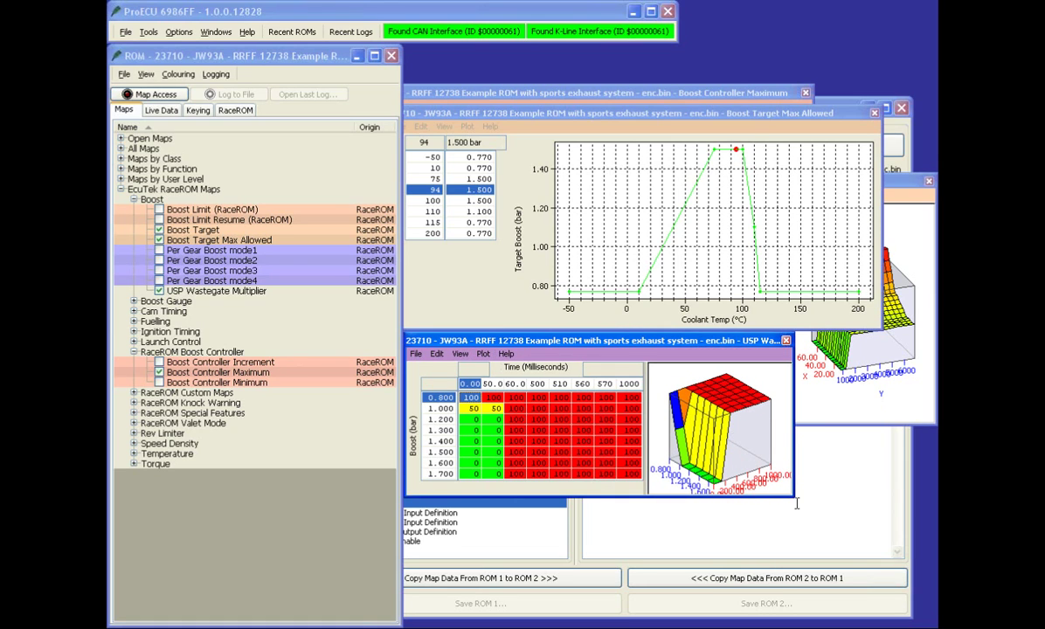
{"action": "left_click_drag", "start_coordinate": [793, 496], "coordinate": [891, 587]}
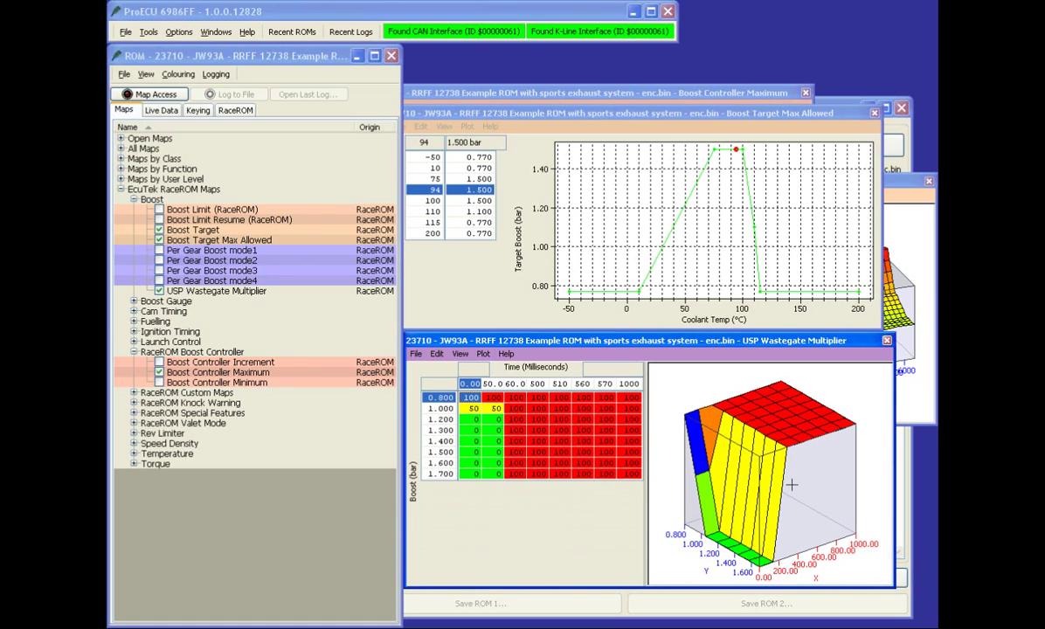
Step: Examine the USP Wastegate Multiplier from 0.8 to 1.3 bar at 0–60 ms and along the 500–560 ms time breakpoints
{"action": "left_click", "coordinate": [476, 421]}
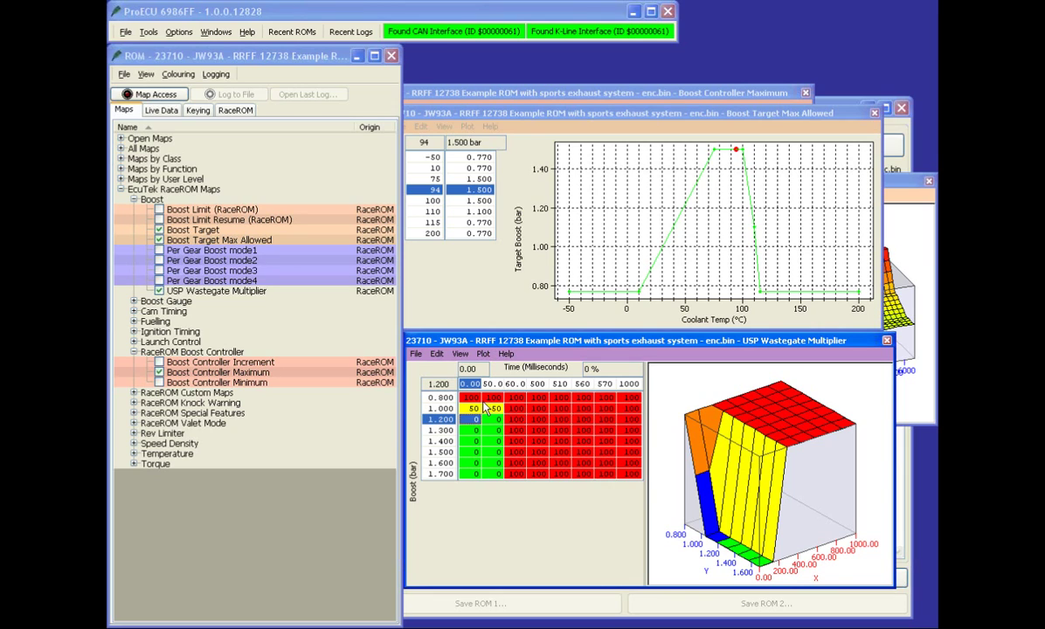
{"action": "left_click", "coordinate": [487, 399]}
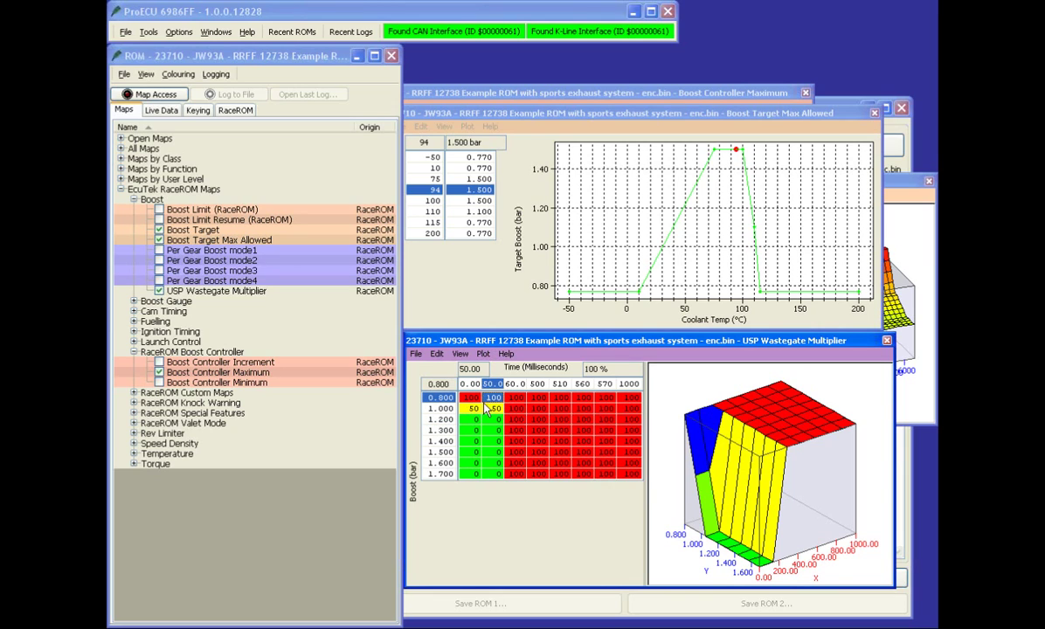
{"action": "key", "text": "Down"}
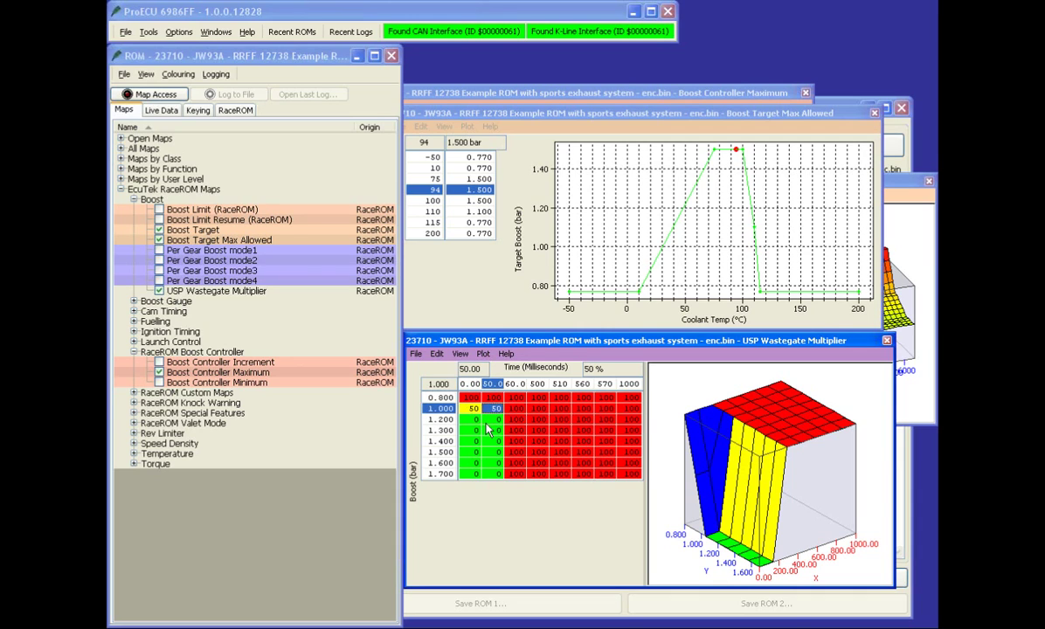
{"action": "left_click", "coordinate": [495, 421]}
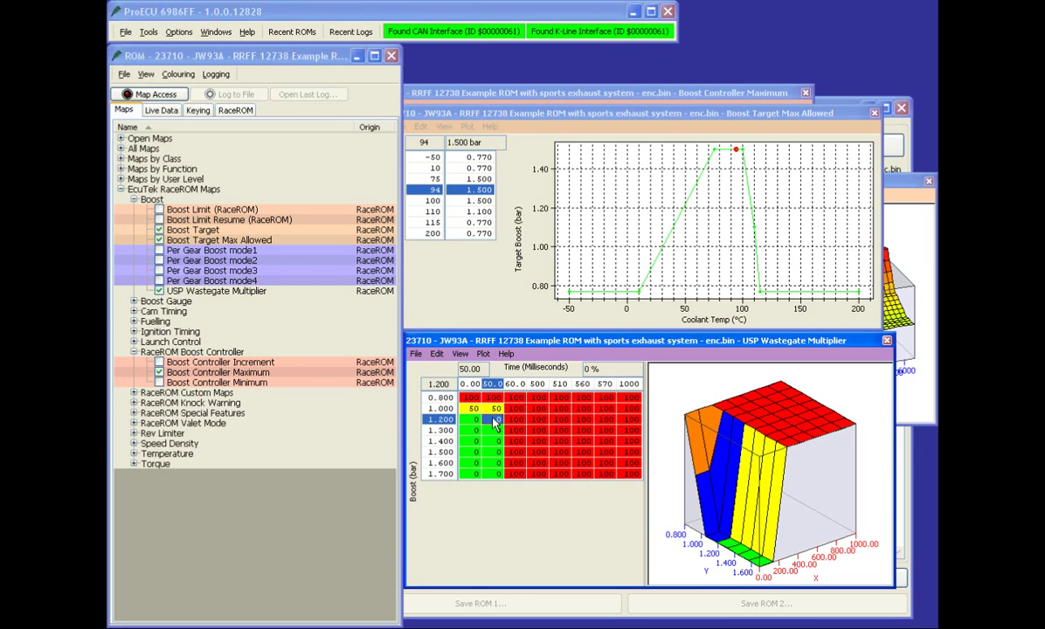
{"action": "key", "text": "Right"}
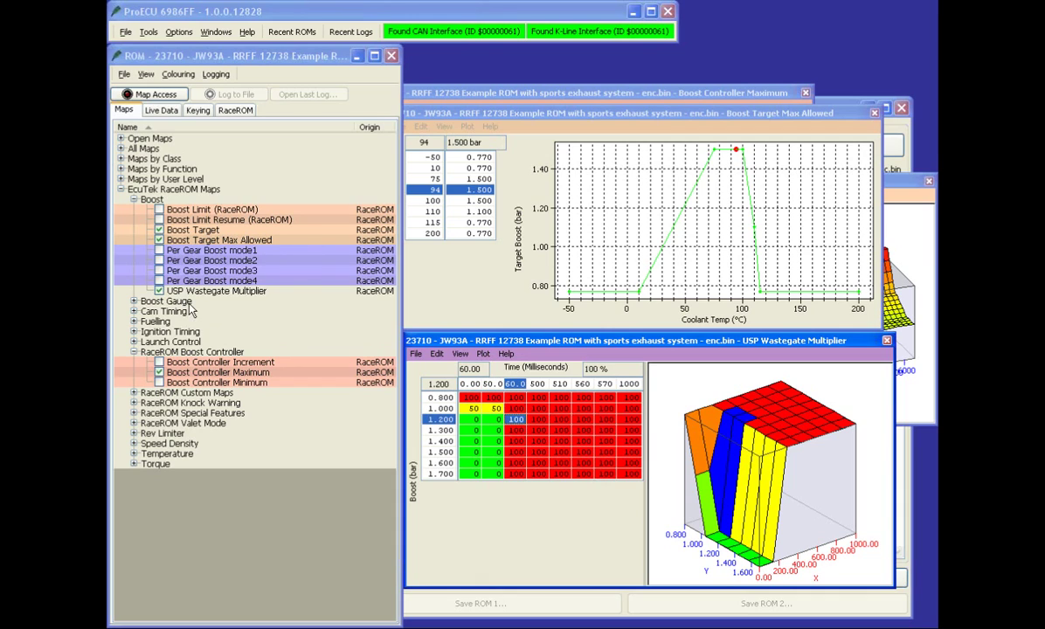
{"action": "left_click", "coordinate": [516, 386]}
{"action": "left_click", "coordinate": [537, 385]}
{"action": "left_click", "coordinate": [564, 385]}
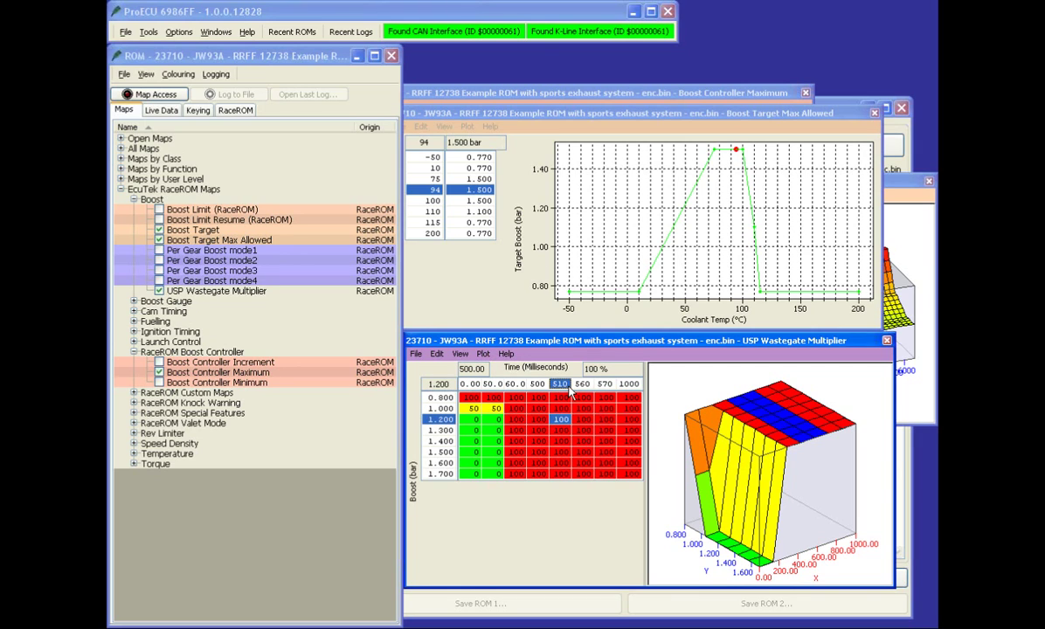
{"action": "left_click", "coordinate": [581, 384]}
{"action": "left_click", "coordinate": [541, 431]}
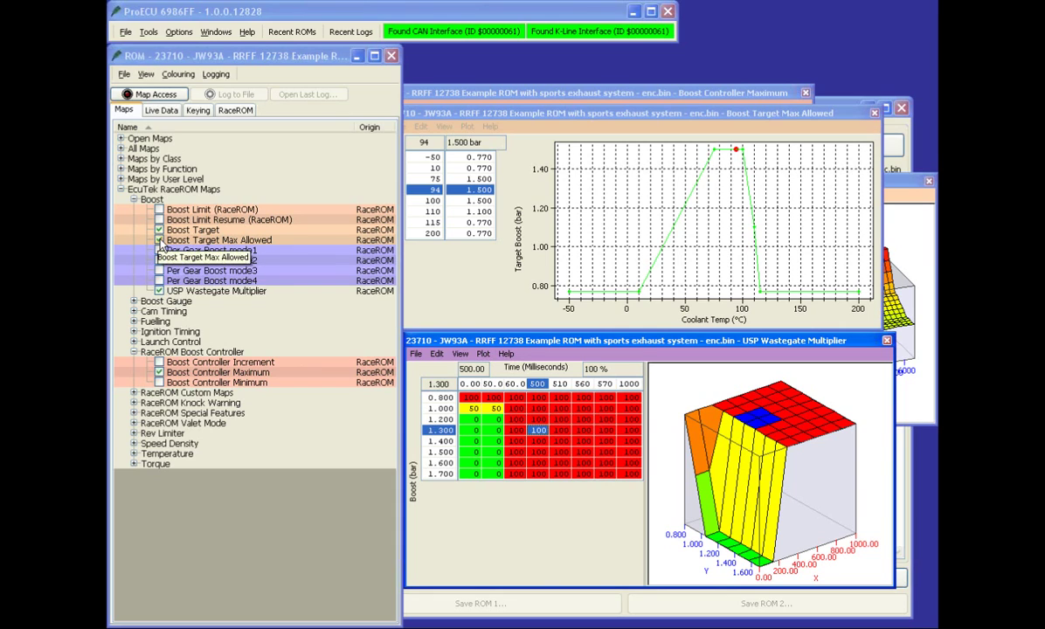
Step: Close the Boost Target Max Allowed map and start closing the Boost Target map
{"action": "left_click", "coordinate": [160, 240]}
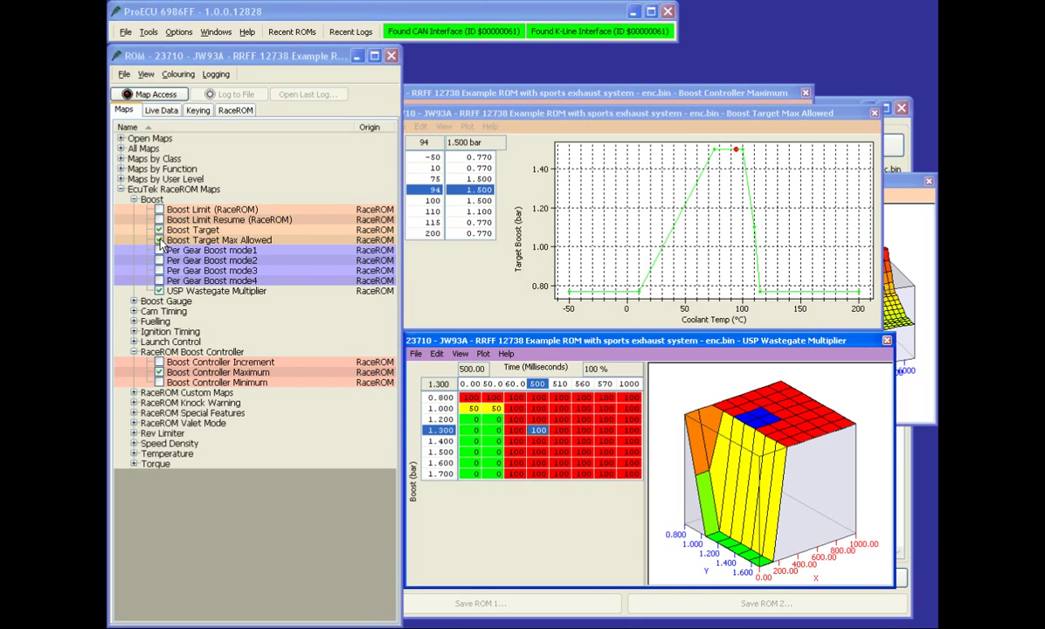
{"action": "left_click", "coordinate": [159, 239]}
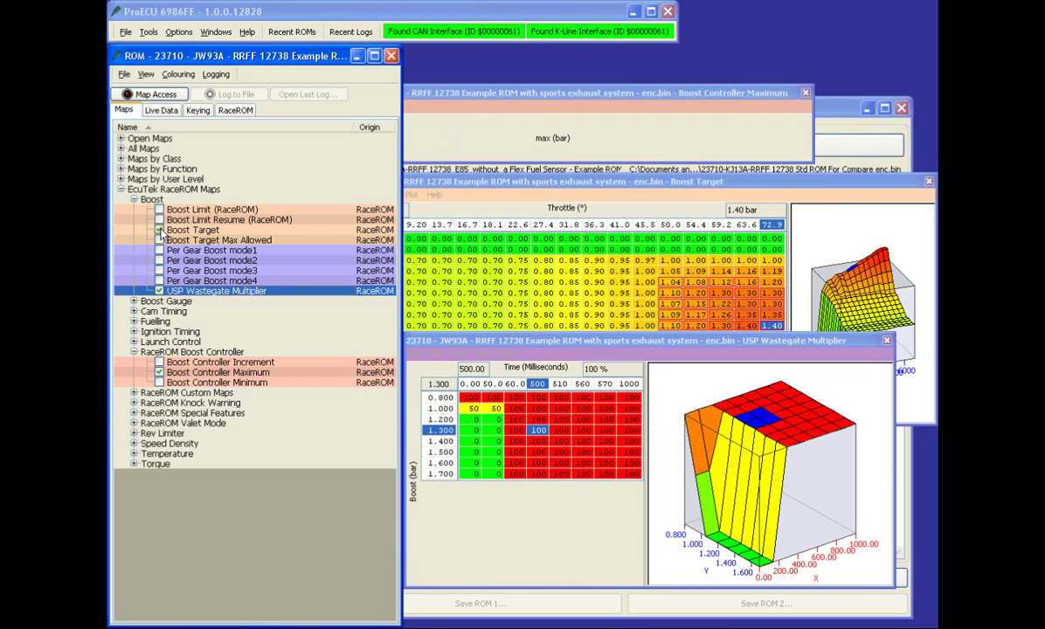
{"action": "left_click", "coordinate": [159, 230]}
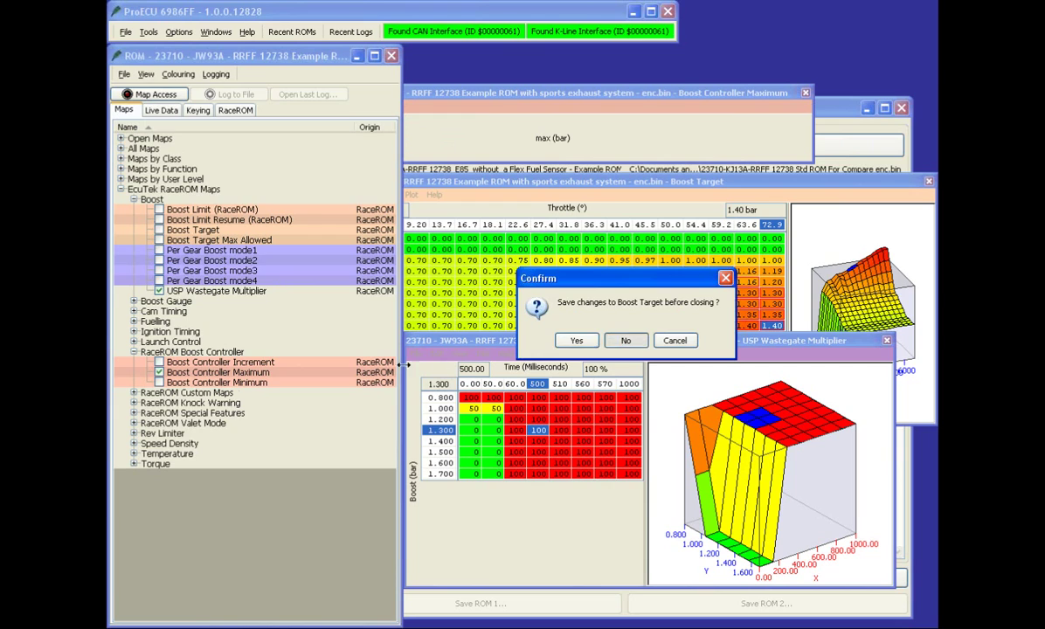